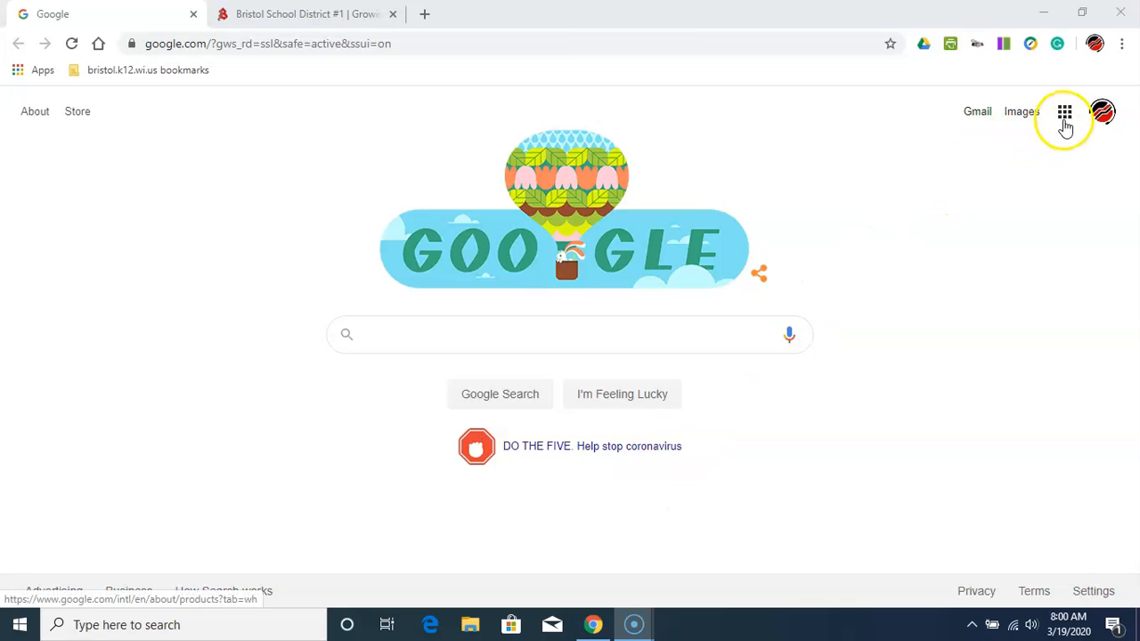
Go to Google Drive and create a new blank Google Forms form in My Drive.
click(1065, 116)
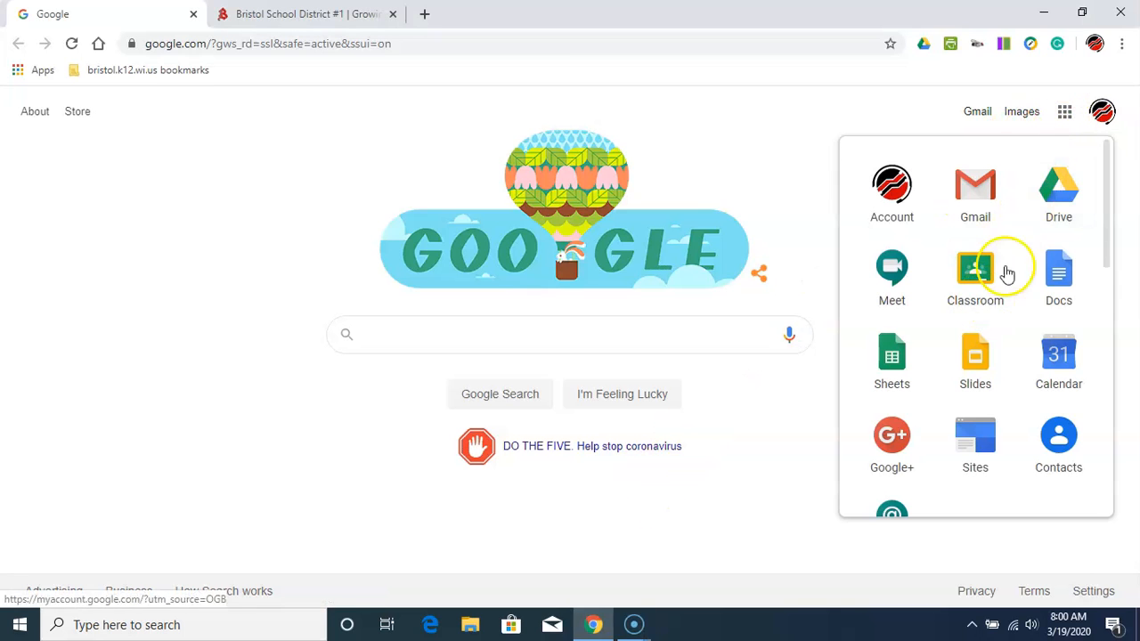
click(1058, 187)
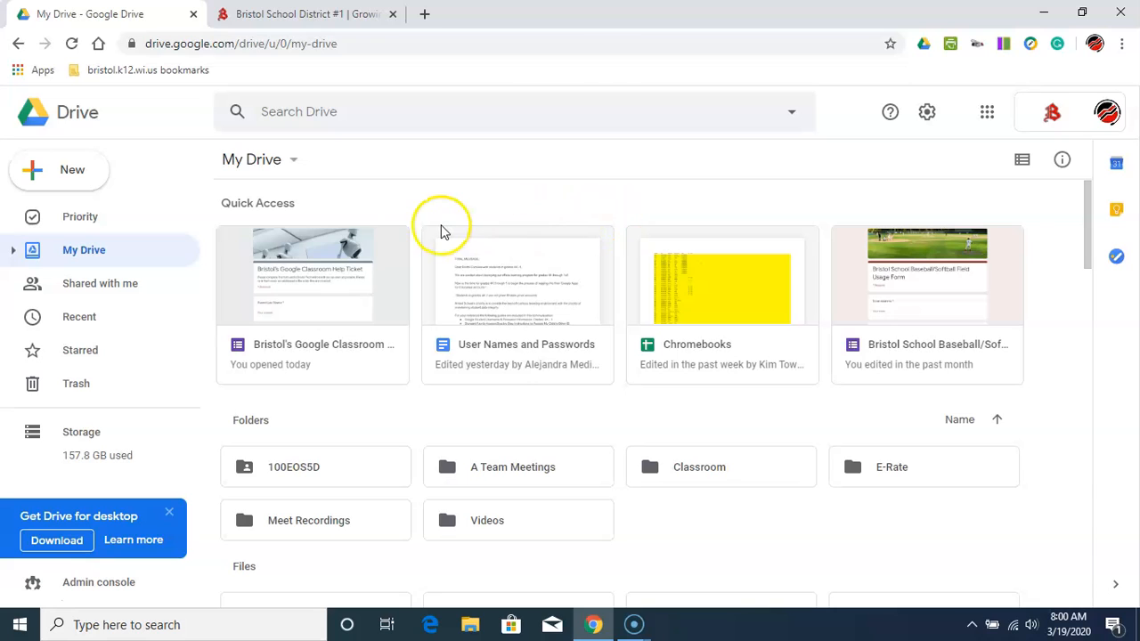
click(80, 181)
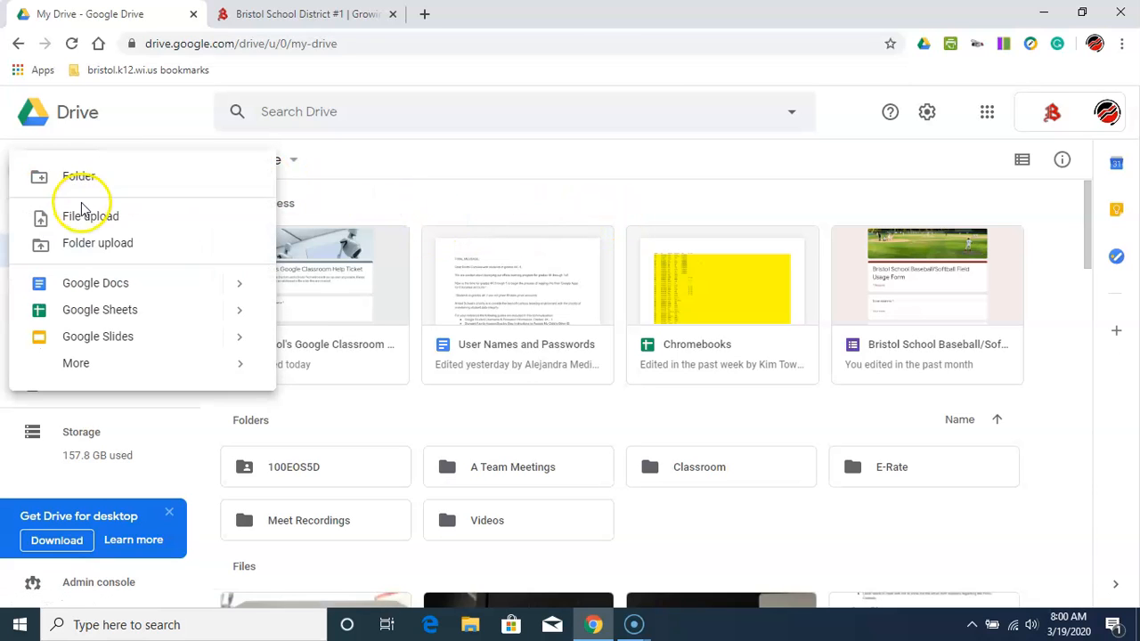
mouse_move(95, 363)
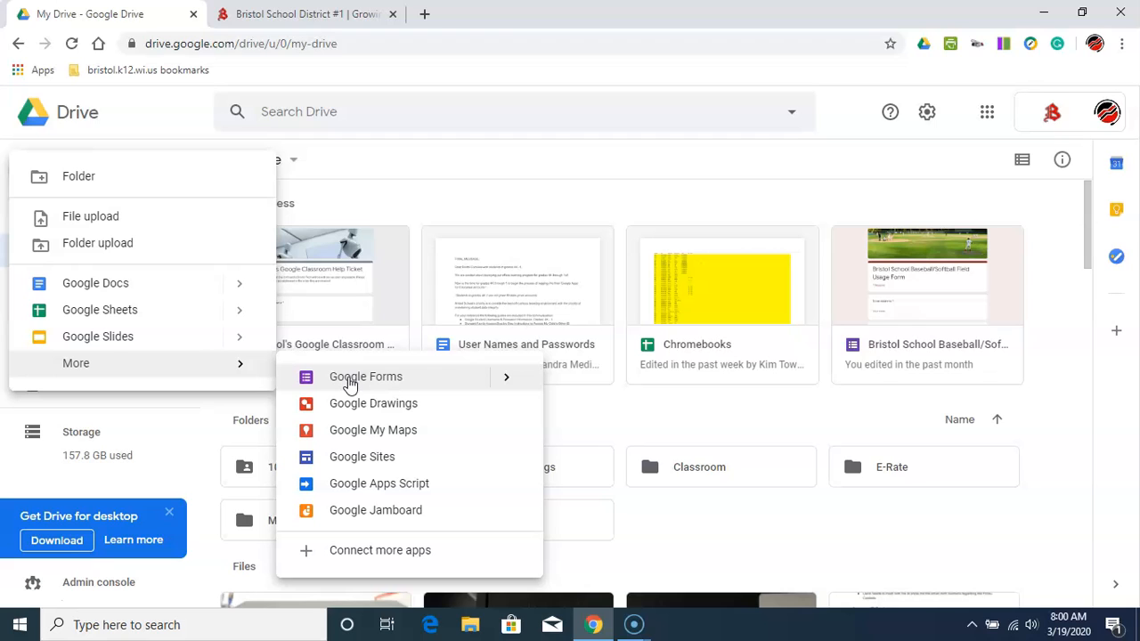
click(348, 380)
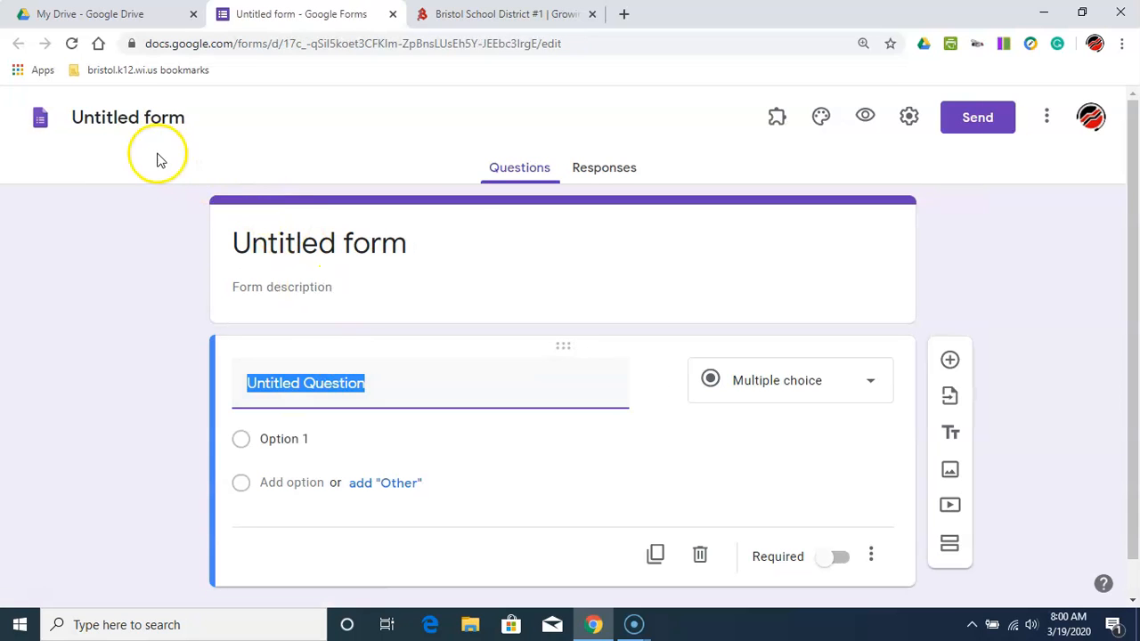
Title the form "Demo Form" and add the description "This form is for demonstration purposes".
click(154, 119)
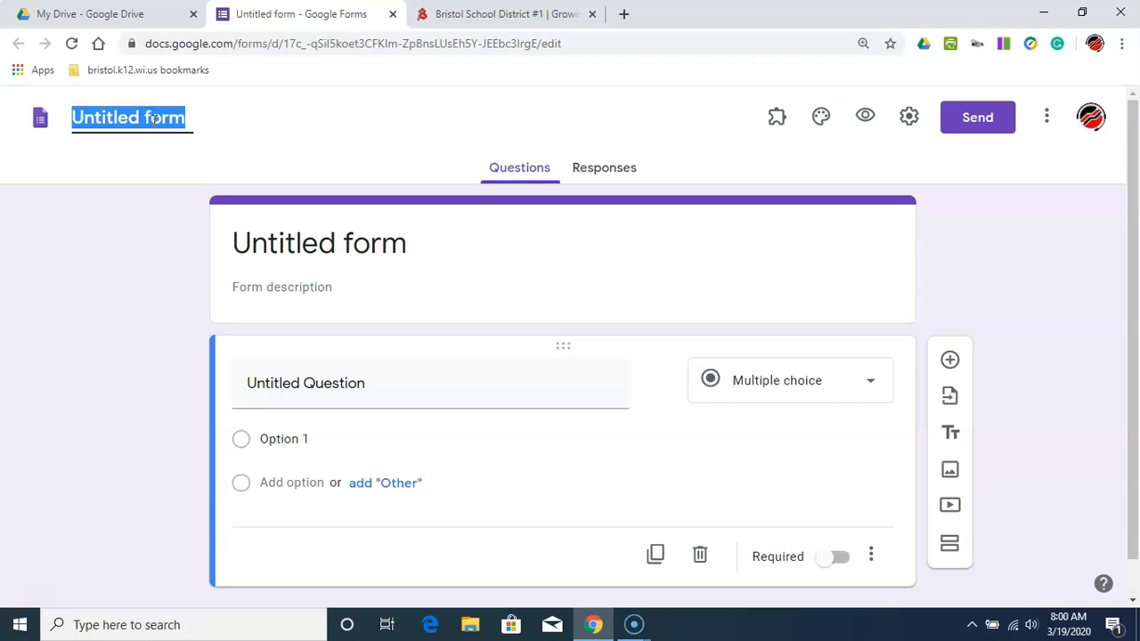
text(Demo Form)
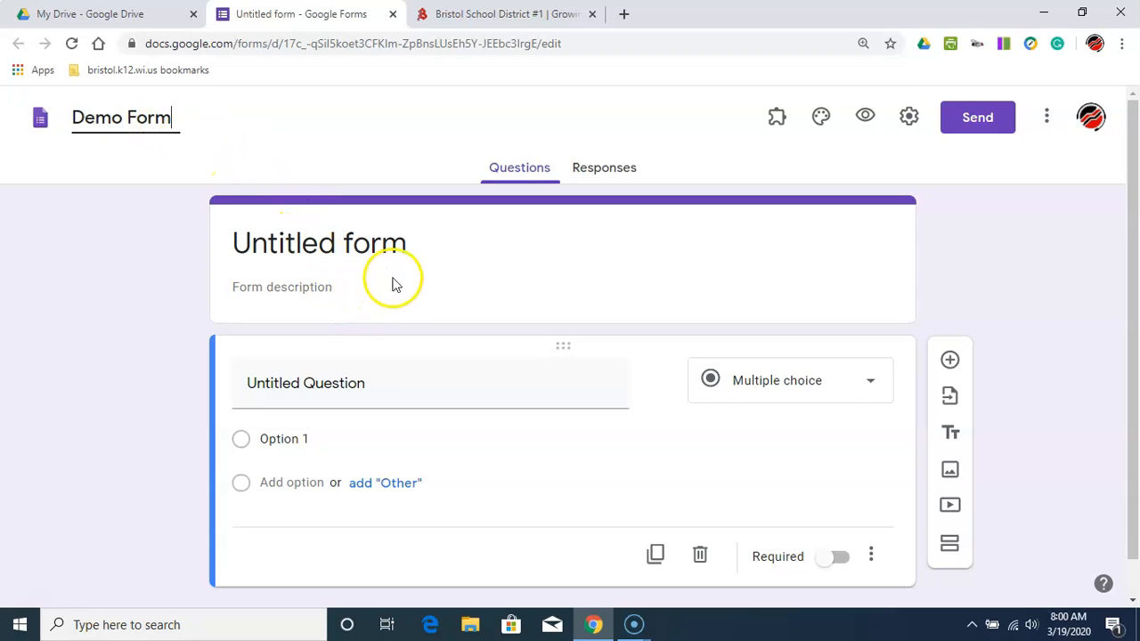
click(424, 250)
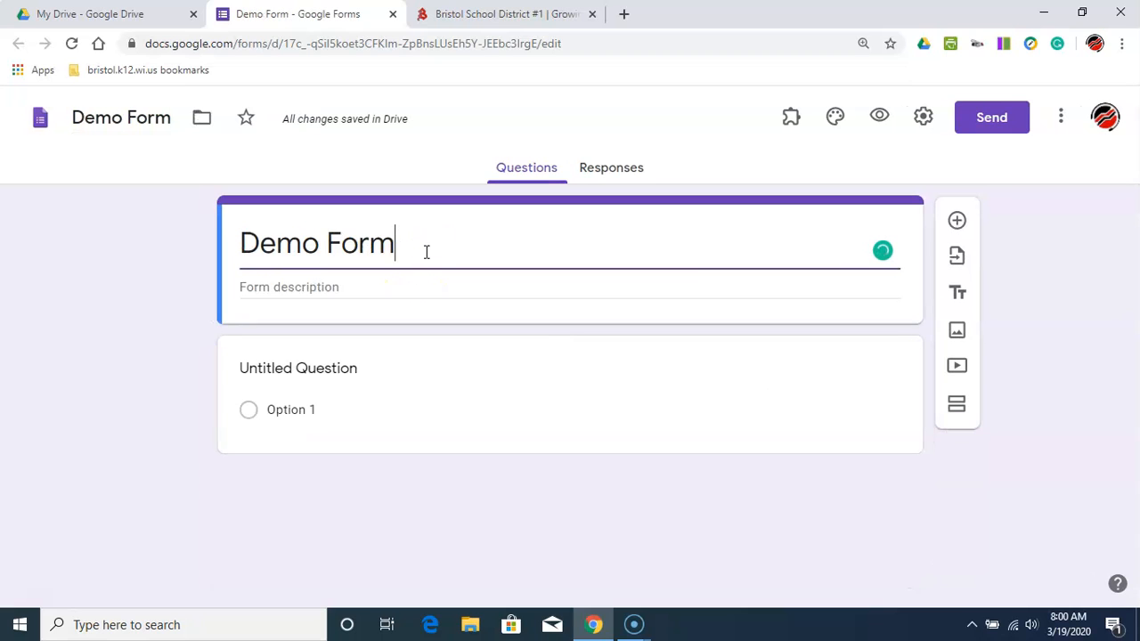
click(393, 292)
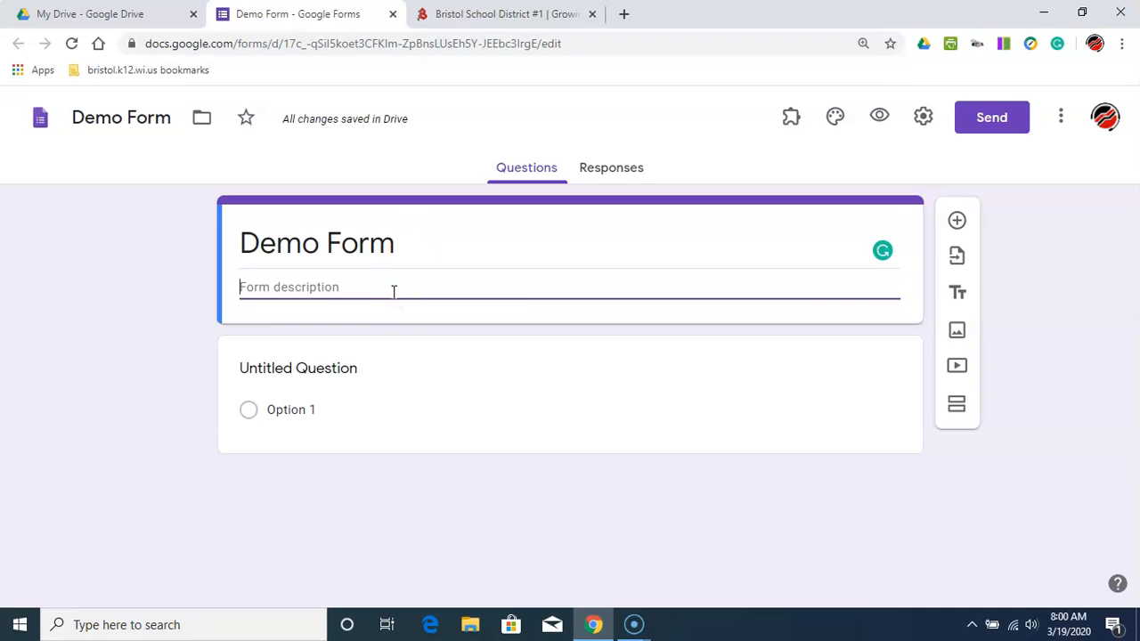
text(This form)
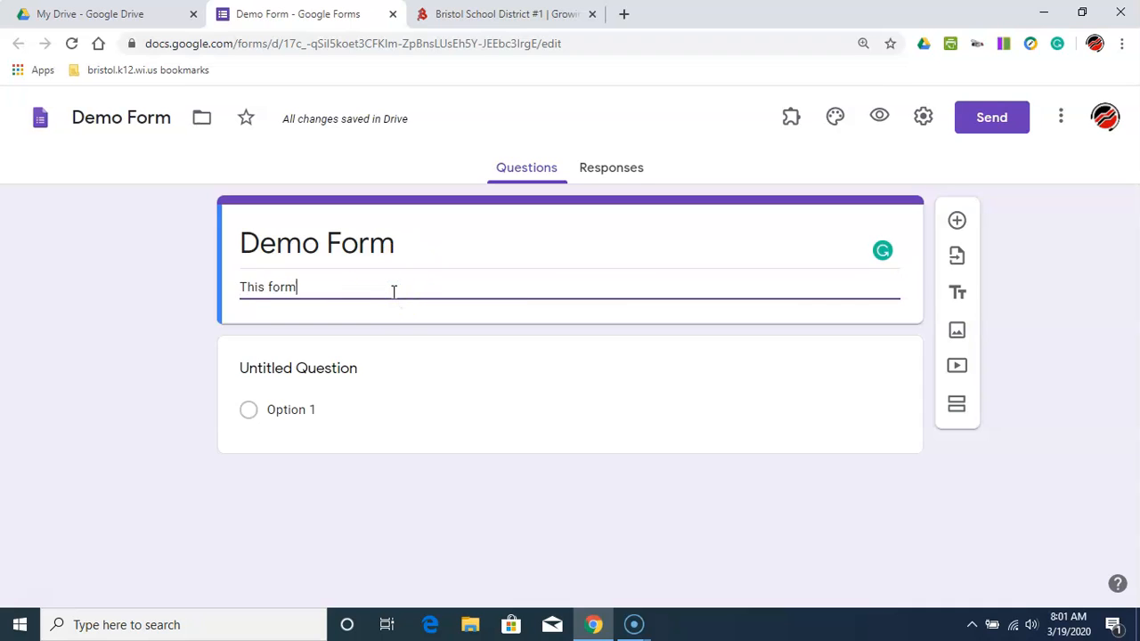
text( is for demonstration purposes)
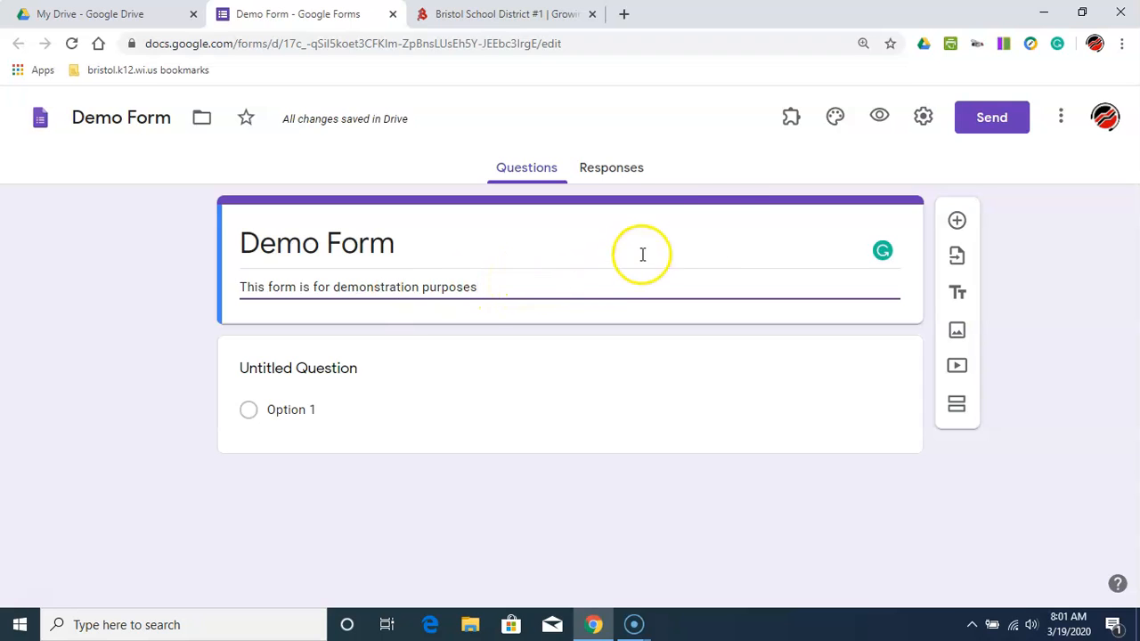
In the form's settings, collect email addresses with response receipts and remove the restriction to Bristol School District #1 users.
click(922, 132)
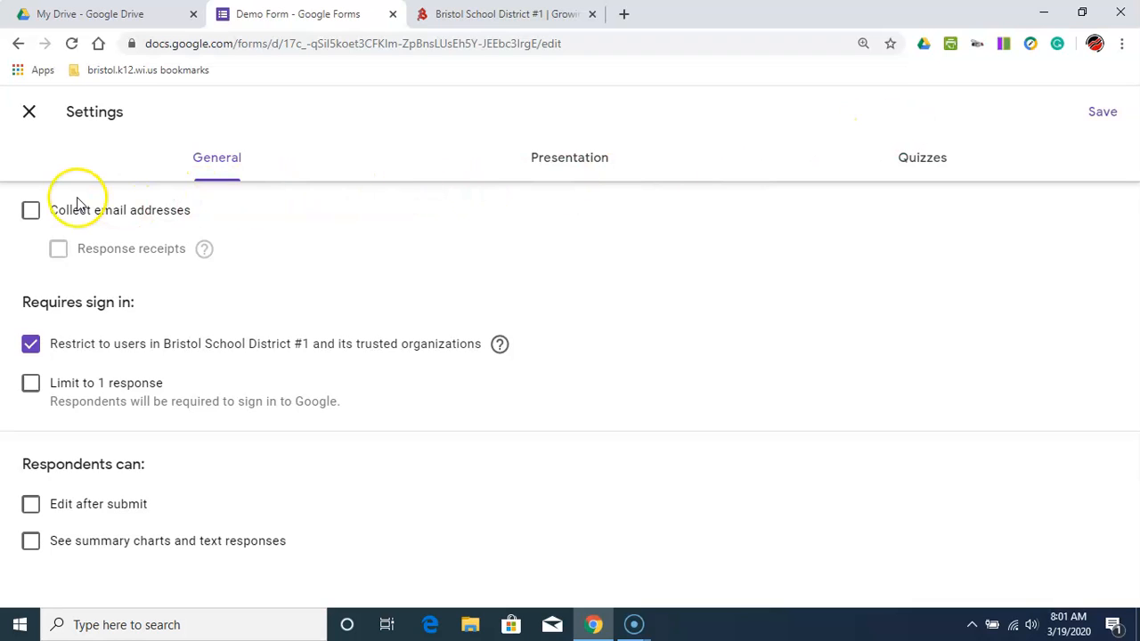
click(32, 212)
click(57, 249)
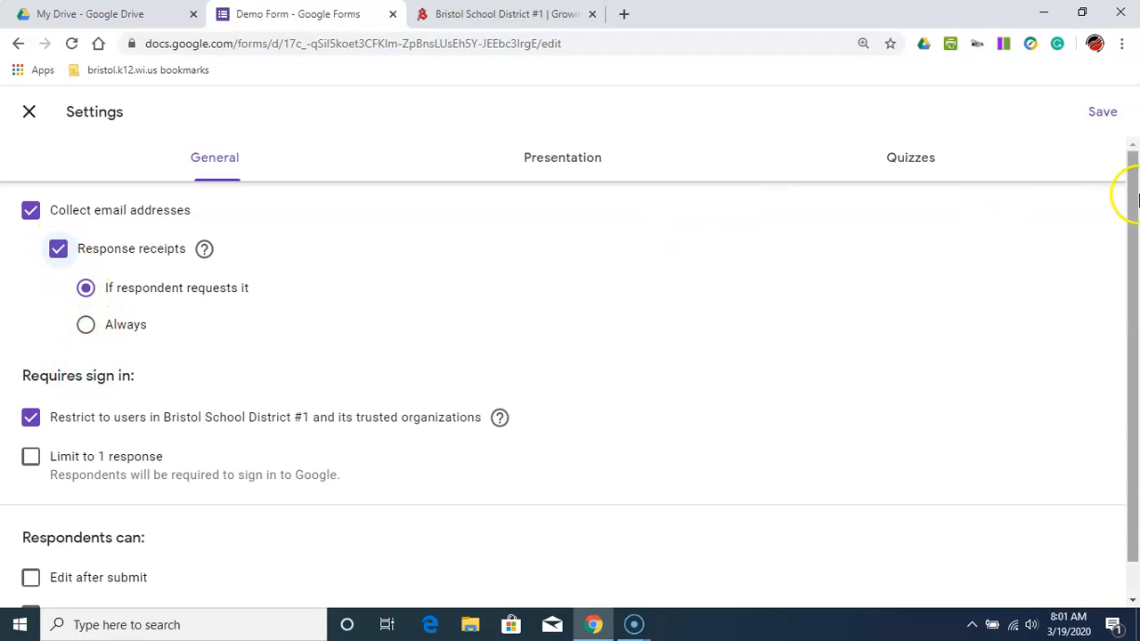
drag(1133, 191, 1136, 267)
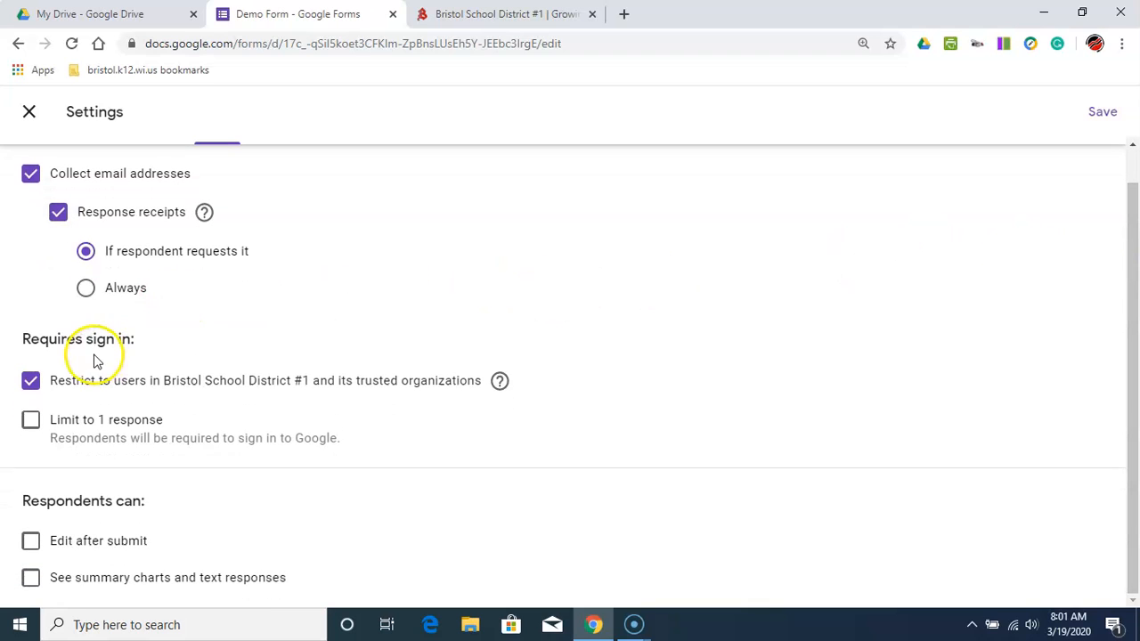
click(32, 381)
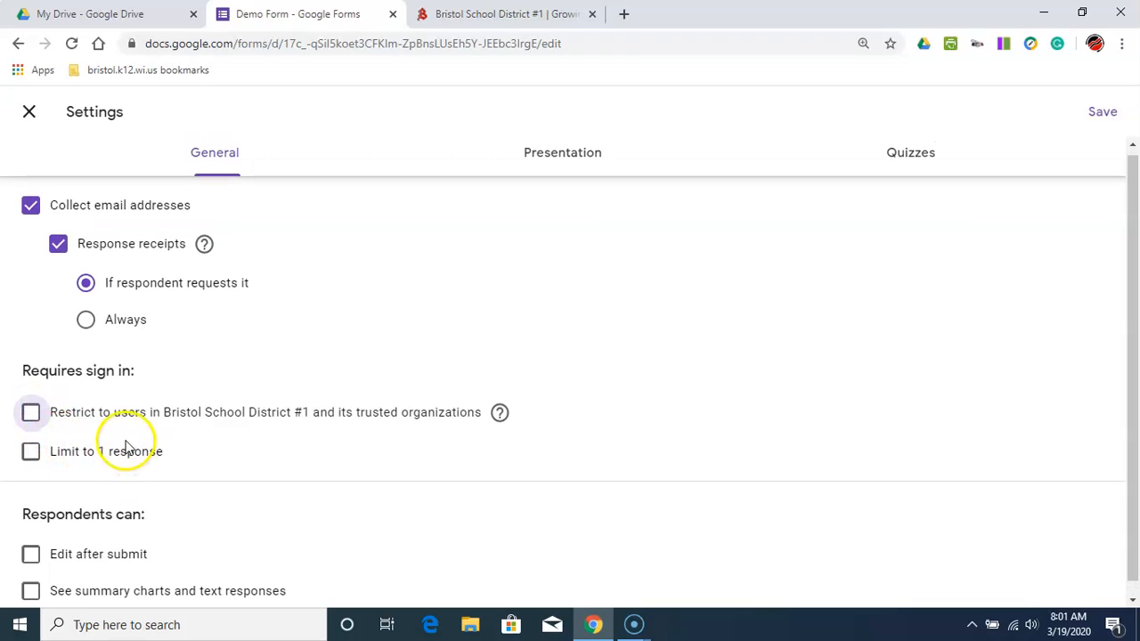
drag(1131, 352, 1131, 348)
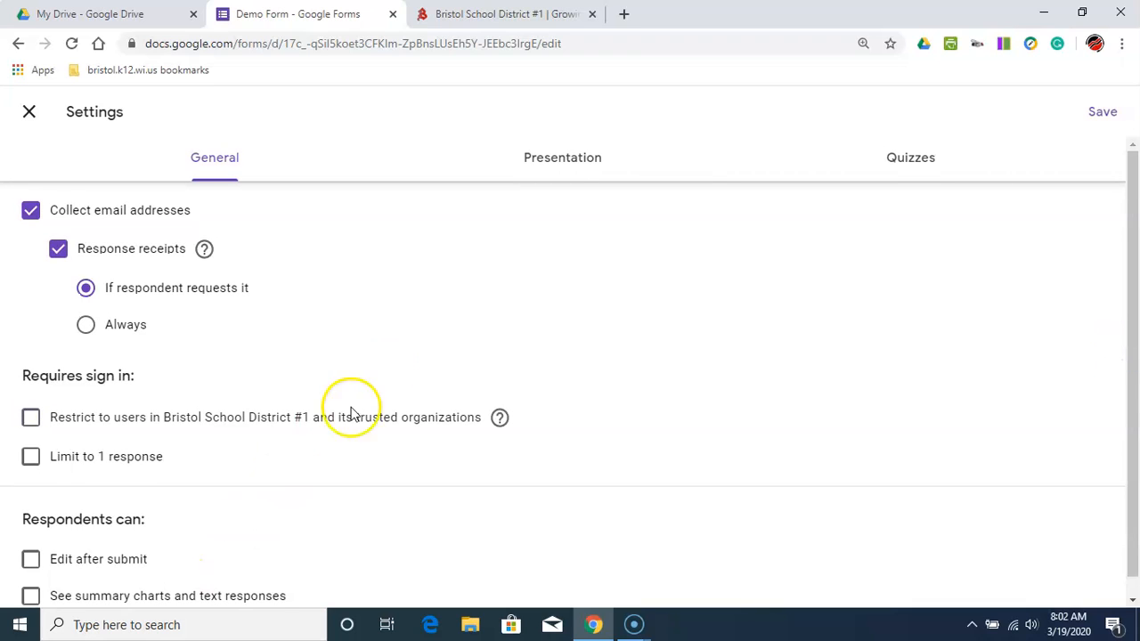
Set the form's confirmation message to "Thank you for taking our survey!" and save the settings.
click(575, 162)
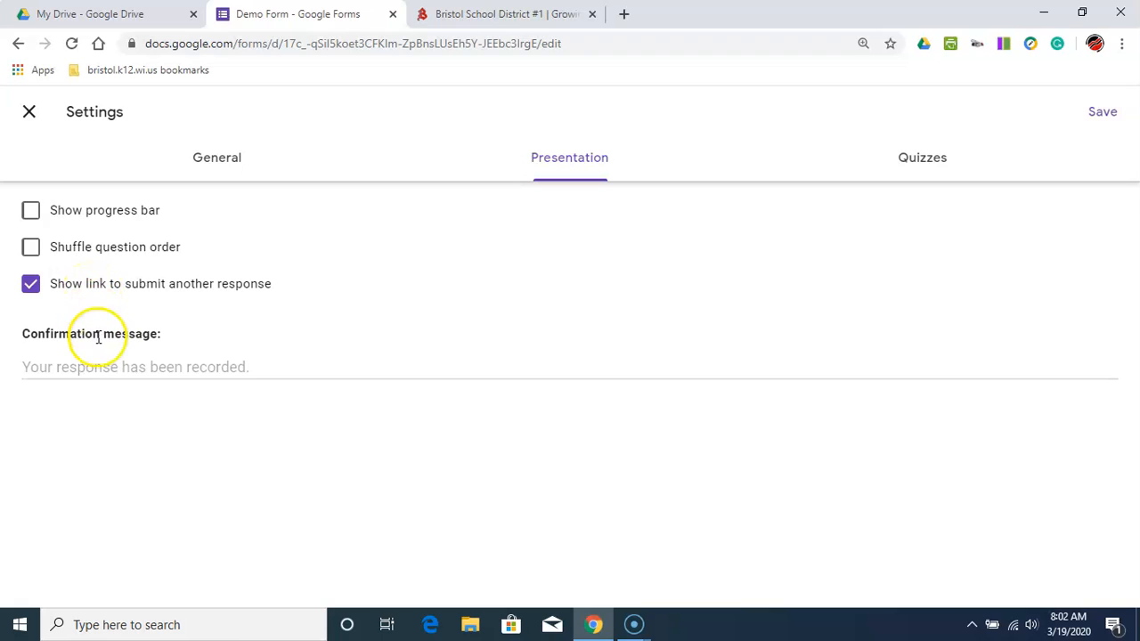
click(96, 365)
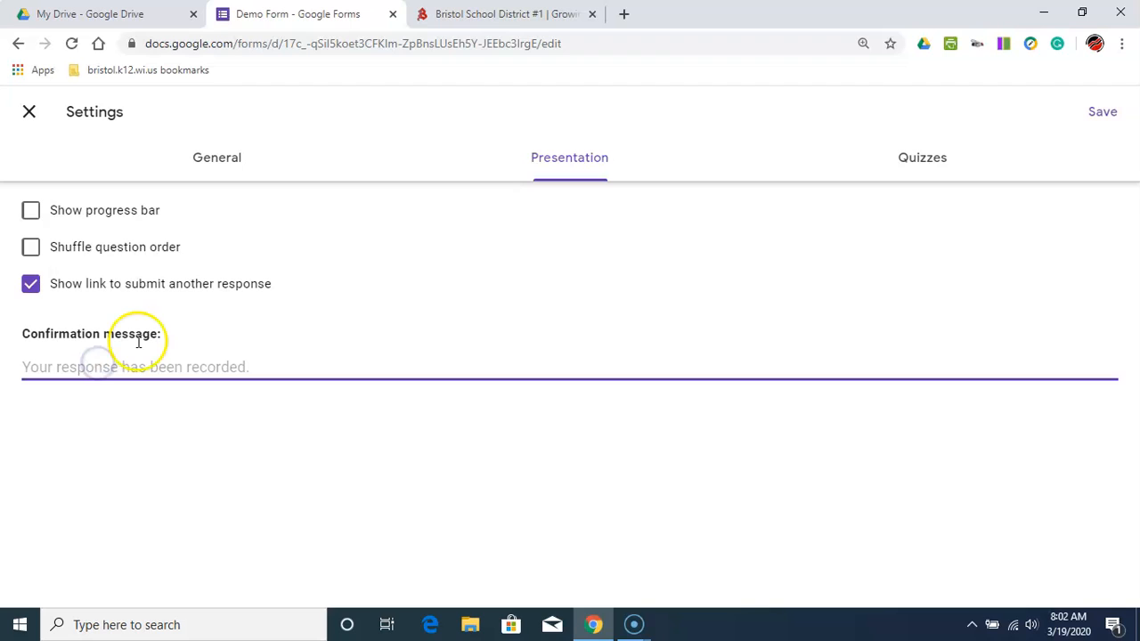
text(Thank y)
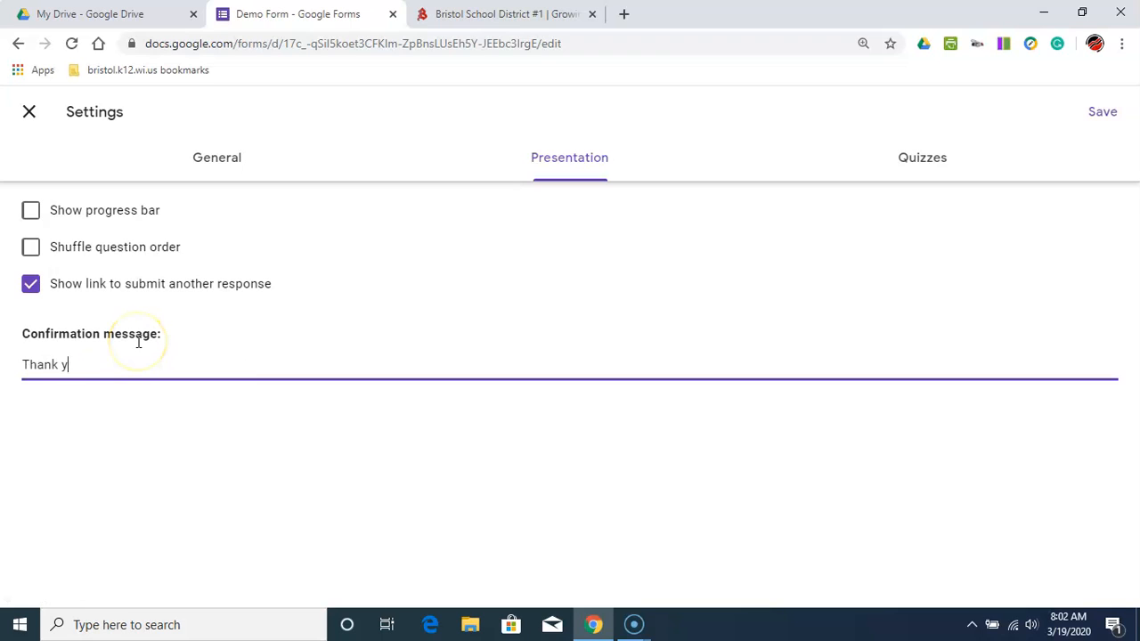
text(ou for your time in taking our)
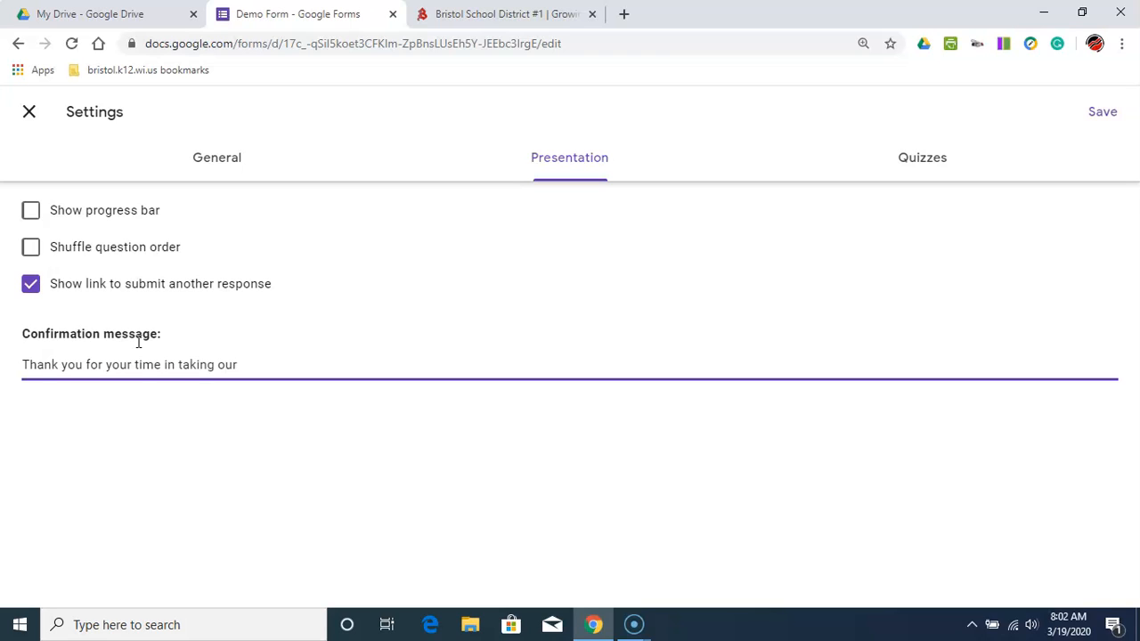
key(BackSpace)
key(BackSpace)
key(BackSpace)
key(BackSpace)
key(BackSpace)
key(BackSpace)
key(BackSpace)
key(BackSpace)
key(BackSpace)
key(BackSpace)
key(BackSpace)
key(BackSpace)
key(BackSpace)
key(BackSpace)
key(BackSpace)
key(BackSpace)
key(BackSpace)
key(BackSpace)
key(BackSpace)
key(BackSpace)
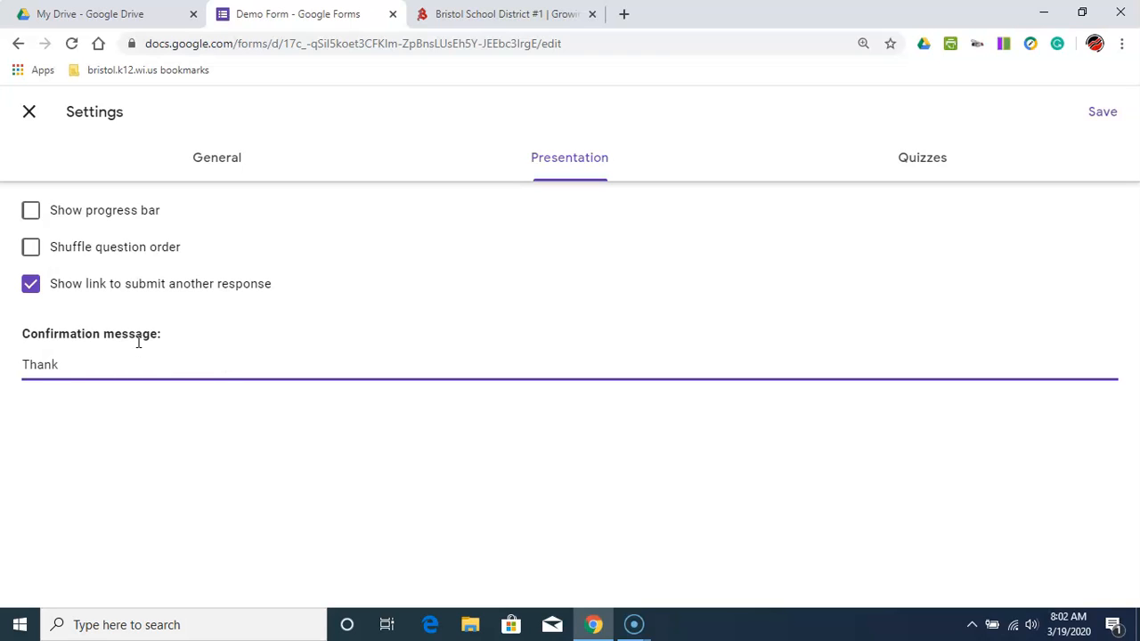
key(BackSpace)
text(Tha)
click(1104, 113)
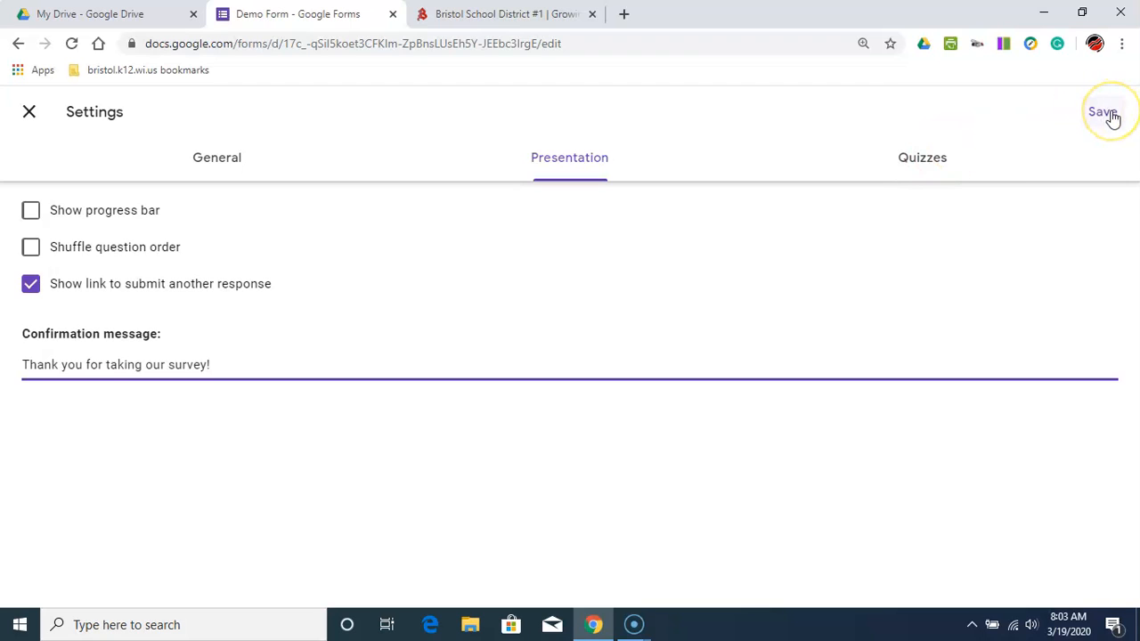
click(1104, 113)
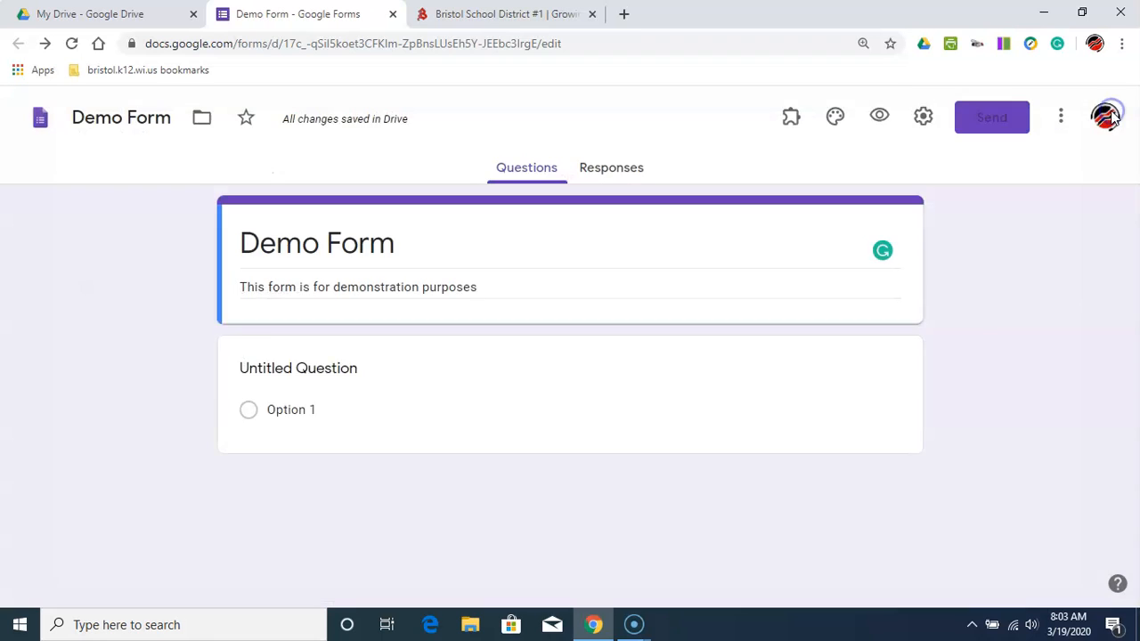
click(1059, 133)
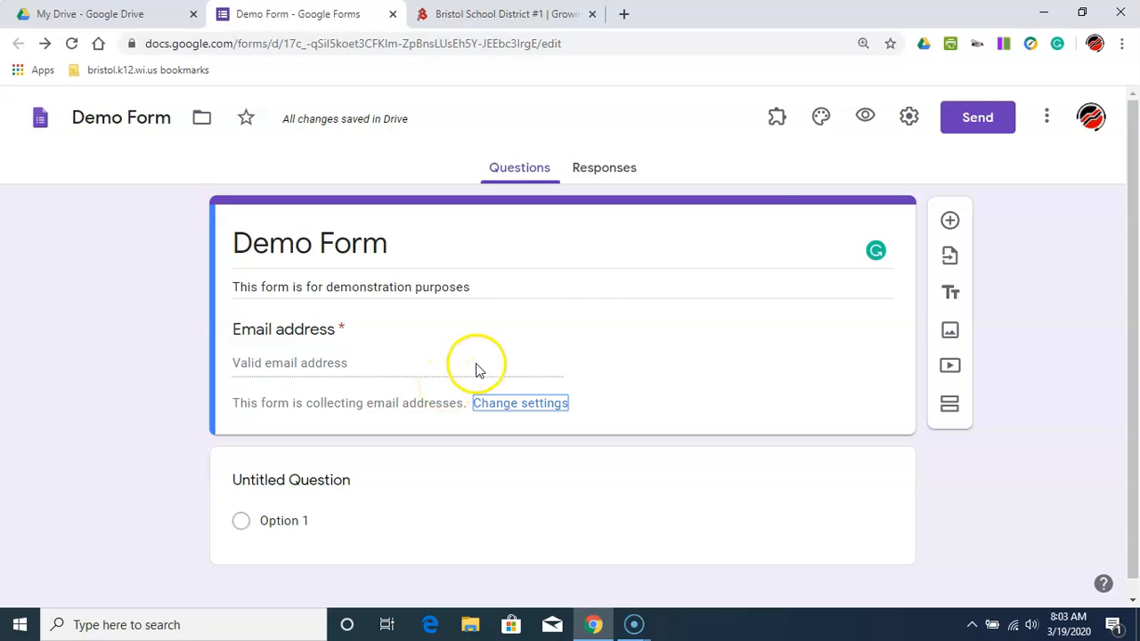
Insert the train illustration from the Just kids themes as the form's header image and close the theme options.
click(820, 125)
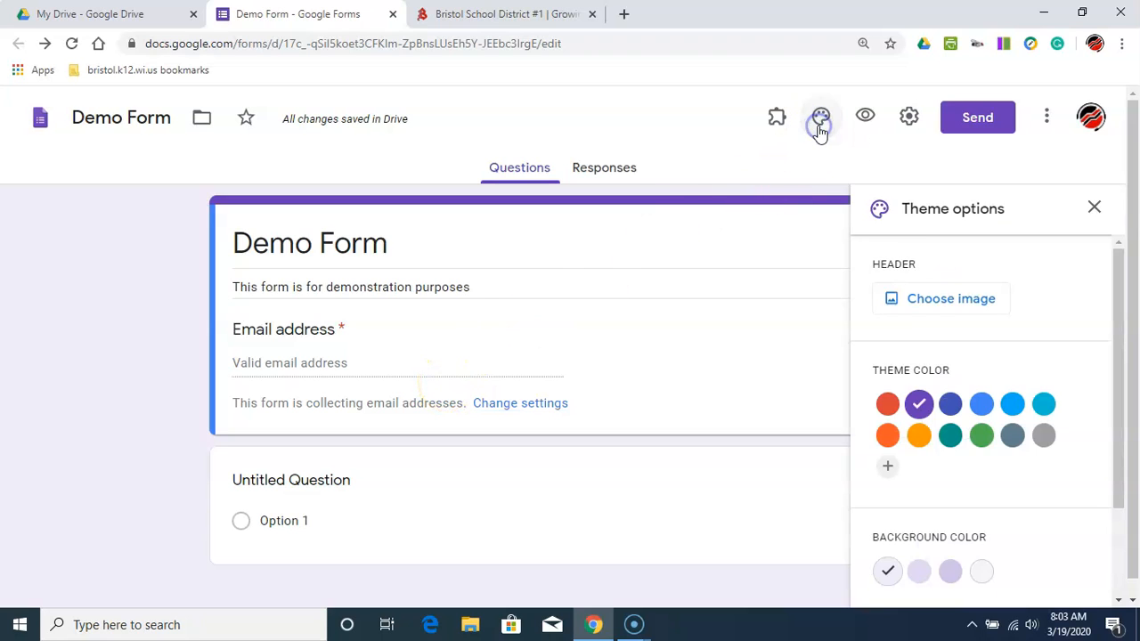
drag(1120, 328, 1095, 334)
click(955, 303)
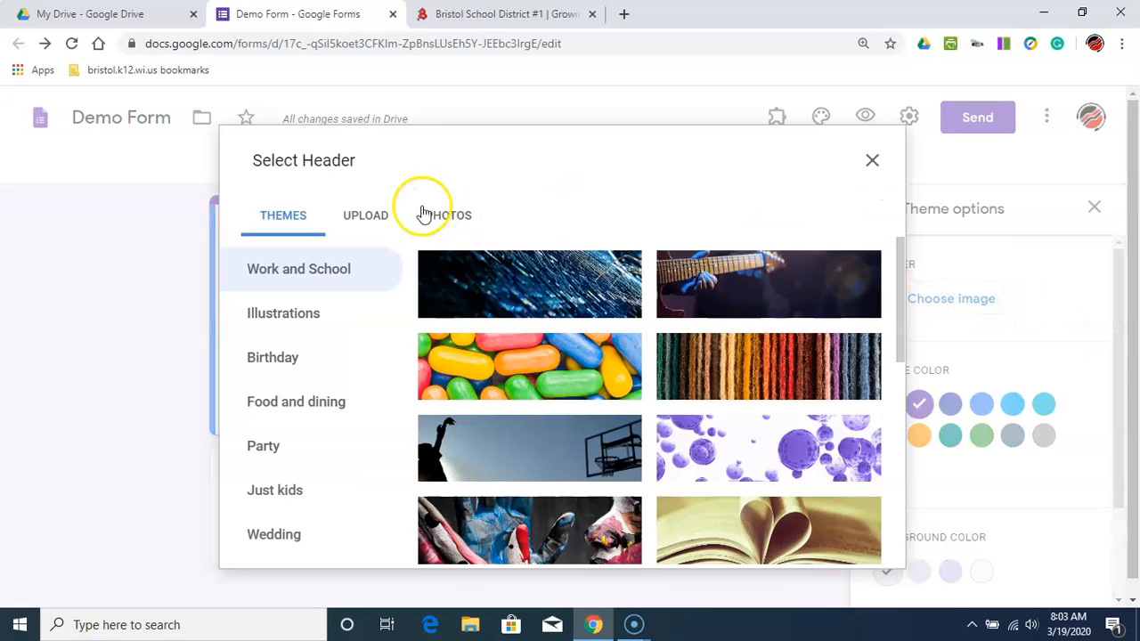
click(279, 500)
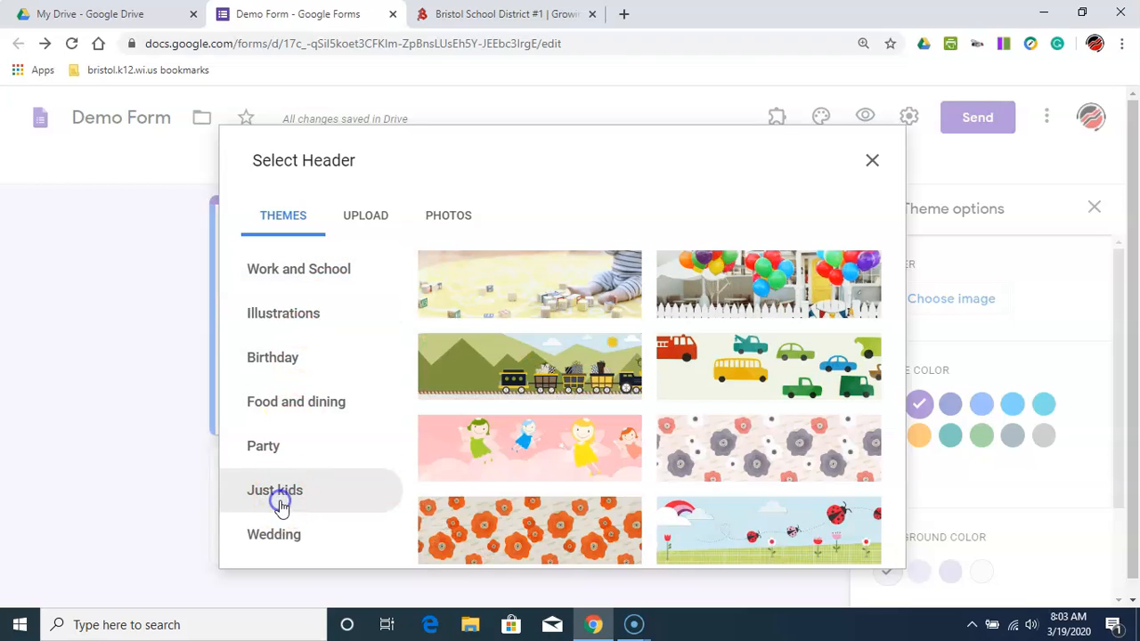
click(555, 349)
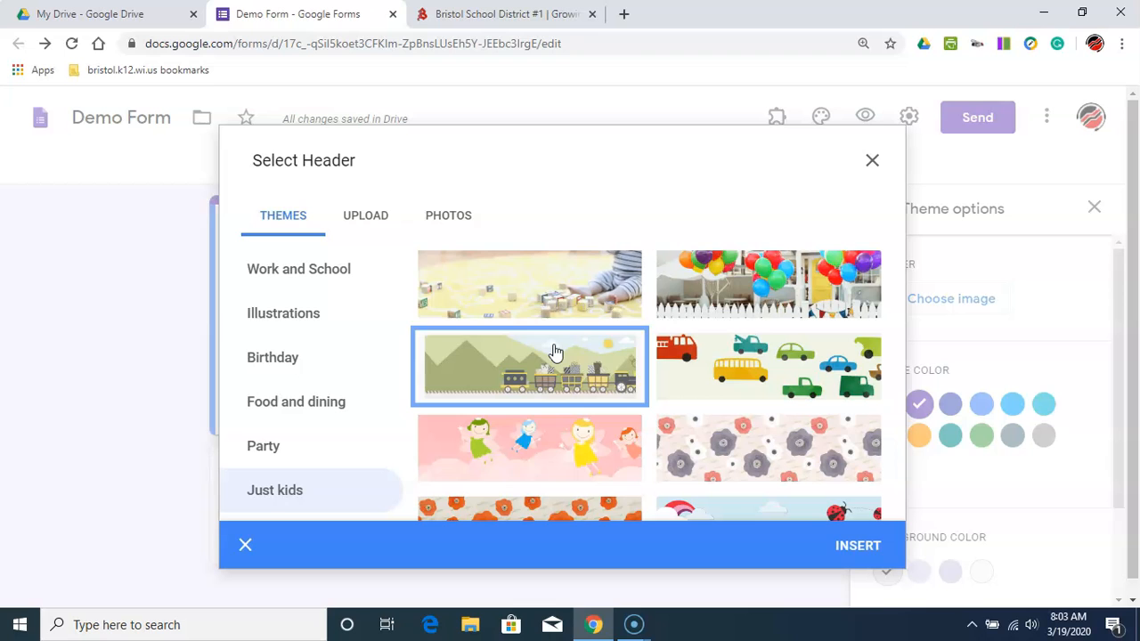
click(864, 545)
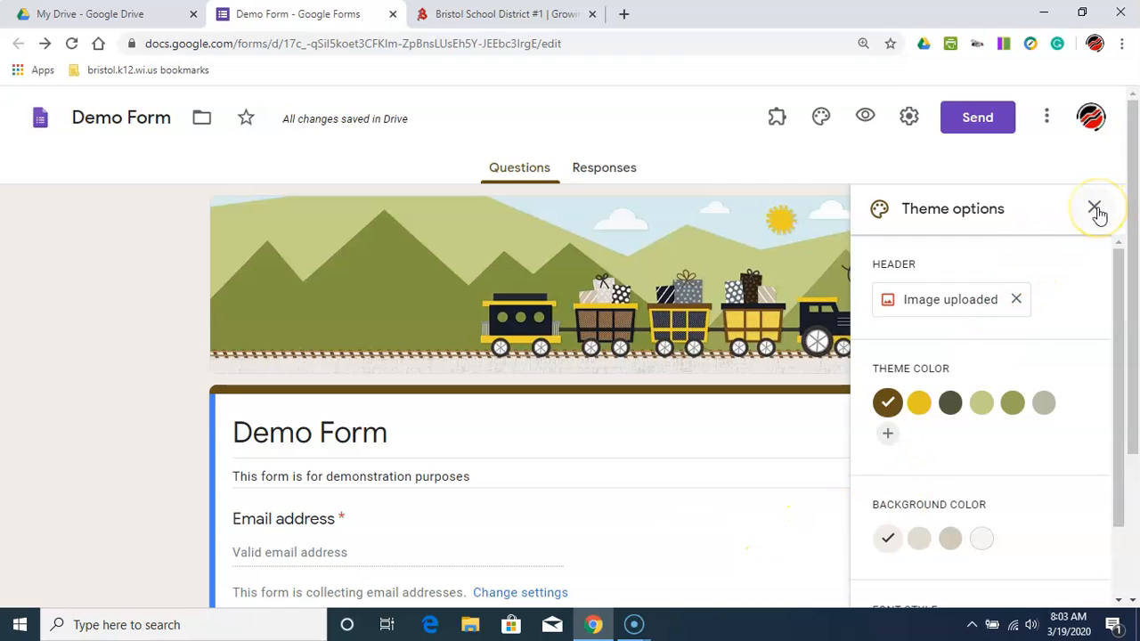
click(1096, 210)
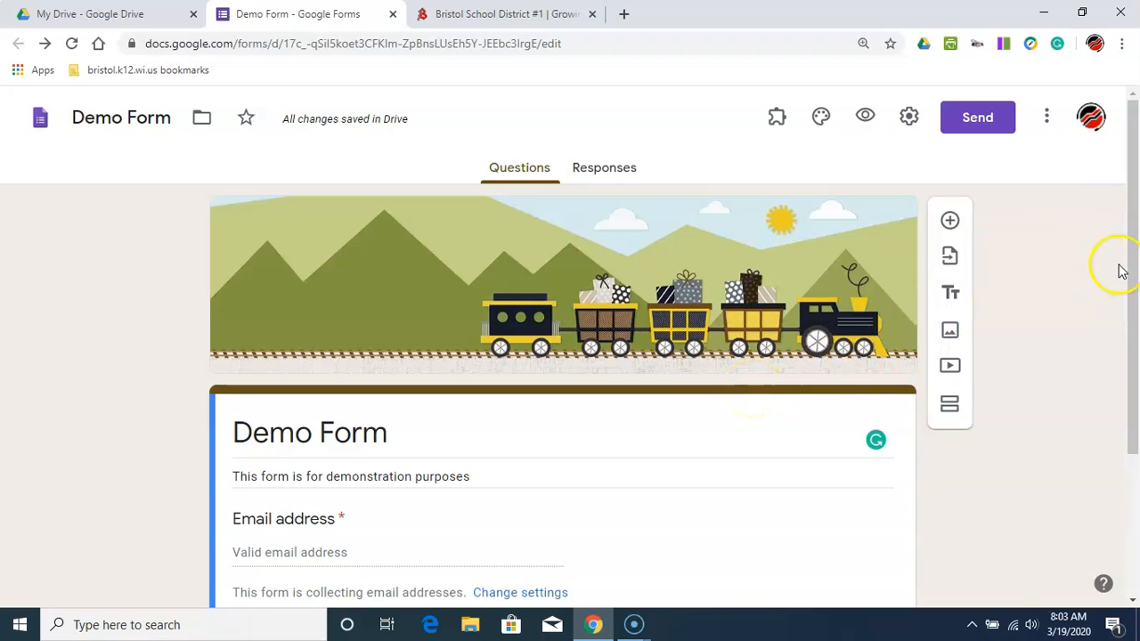
Change the untitled question's title to "Last Name".
drag(1129, 267, 1118, 418)
click(382, 470)
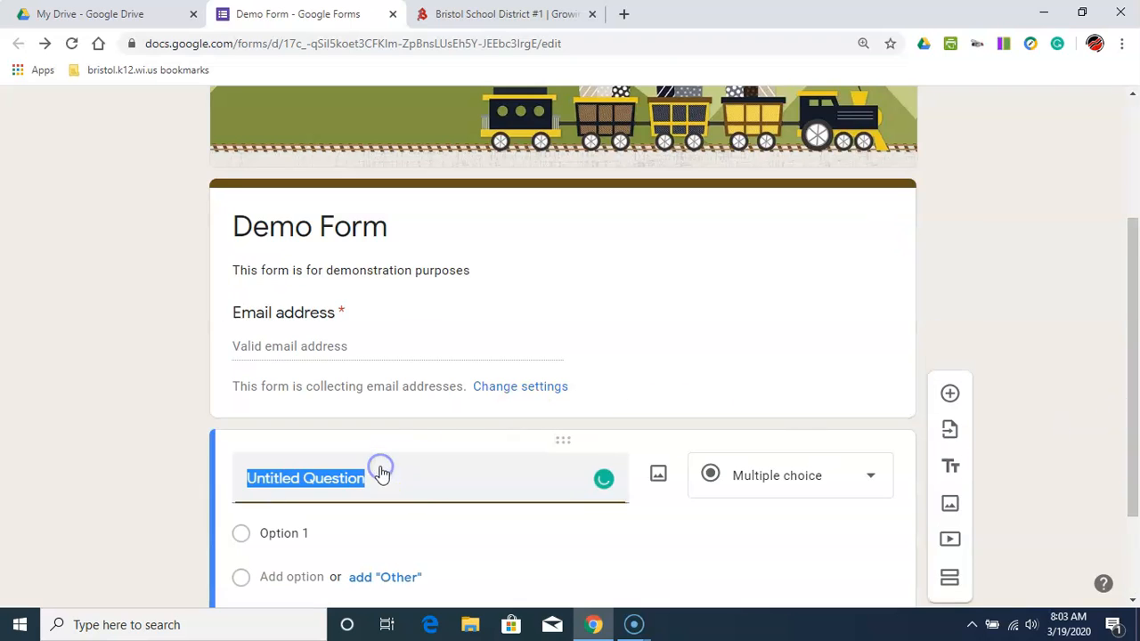
text(F)
key(BackSpace)
text(Last Name)
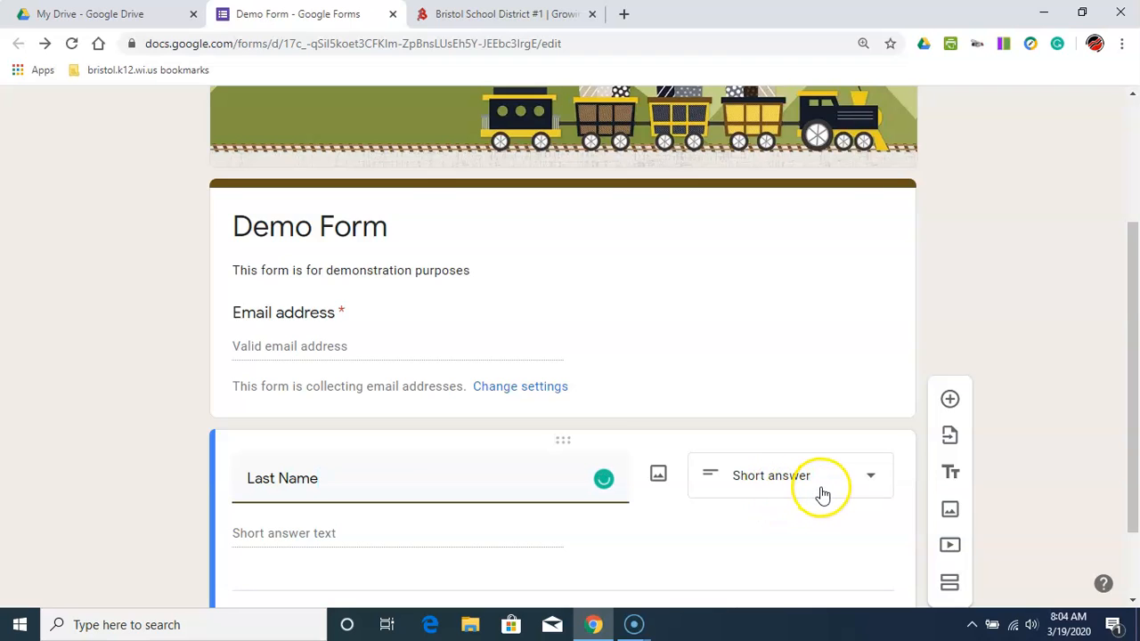
click(871, 480)
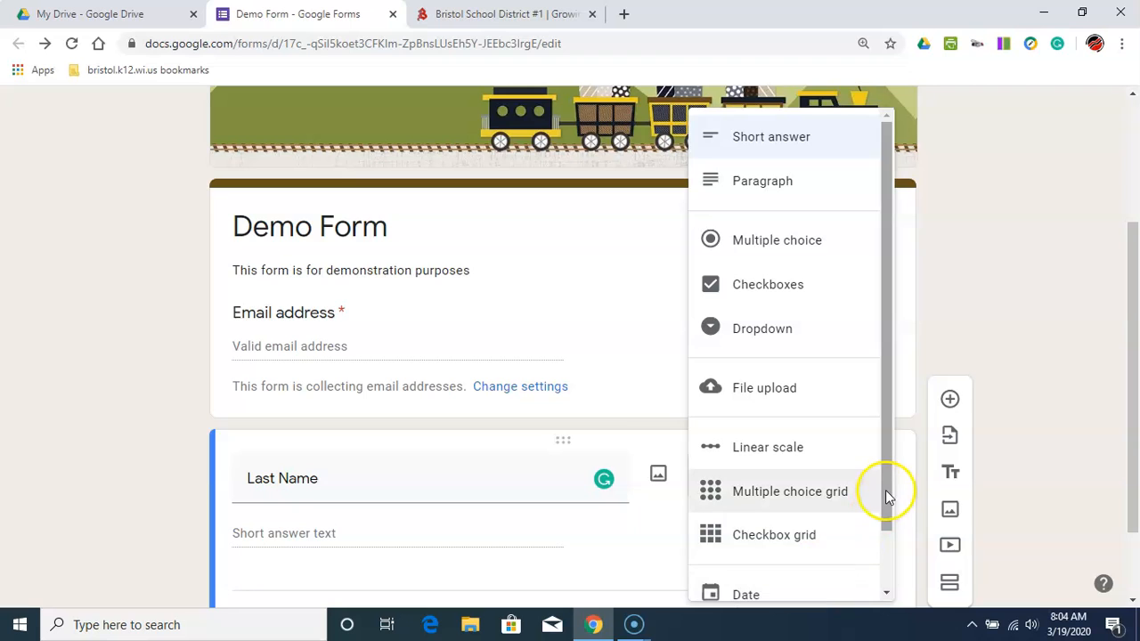
drag(885, 490, 885, 561)
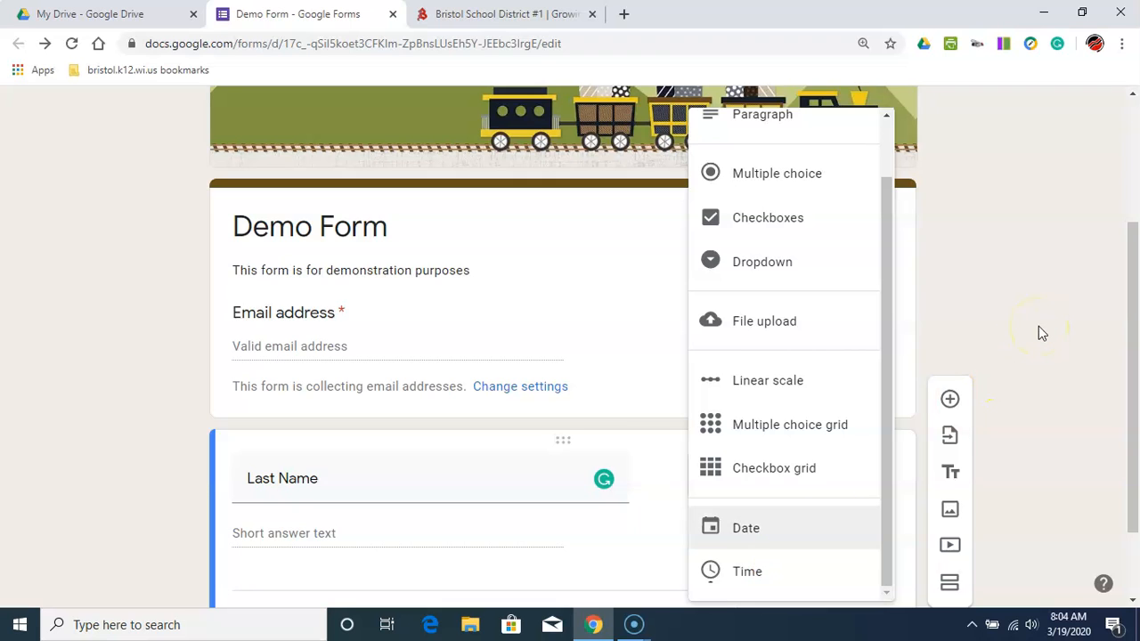
click(649, 522)
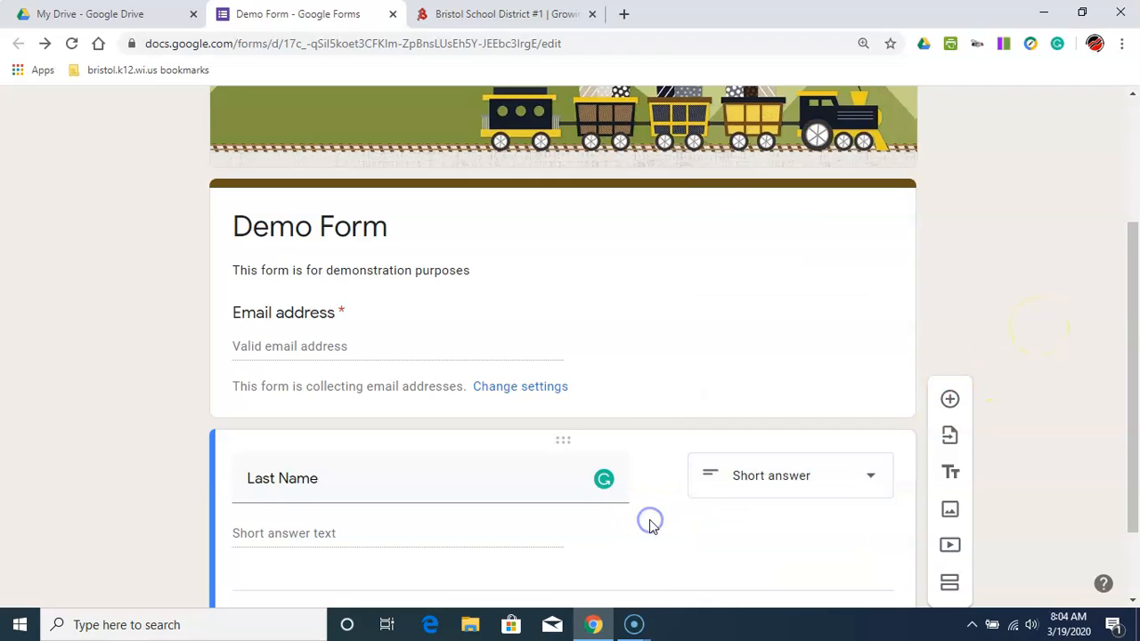
Make the Last Name question required and check its additional display options.
drag(1129, 405, 1134, 465)
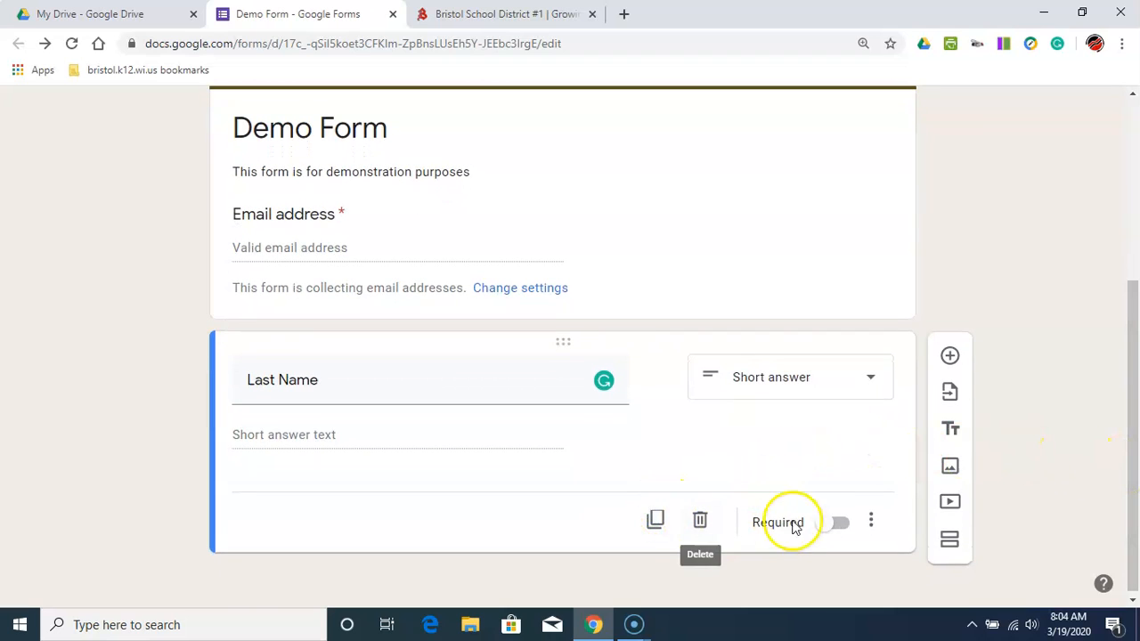
click(837, 526)
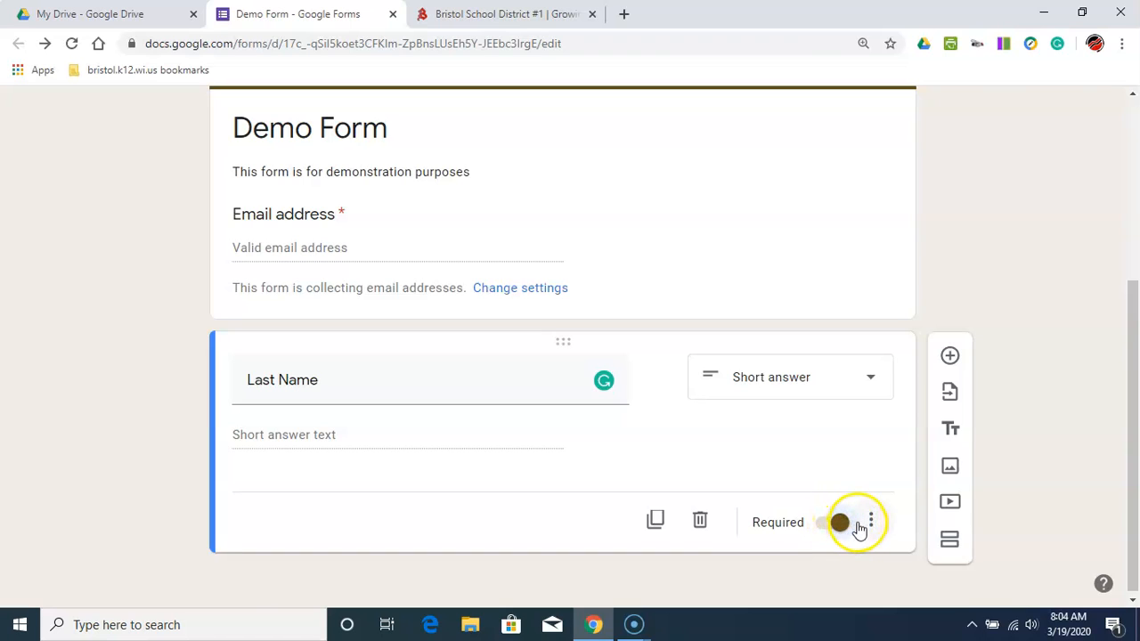
click(870, 519)
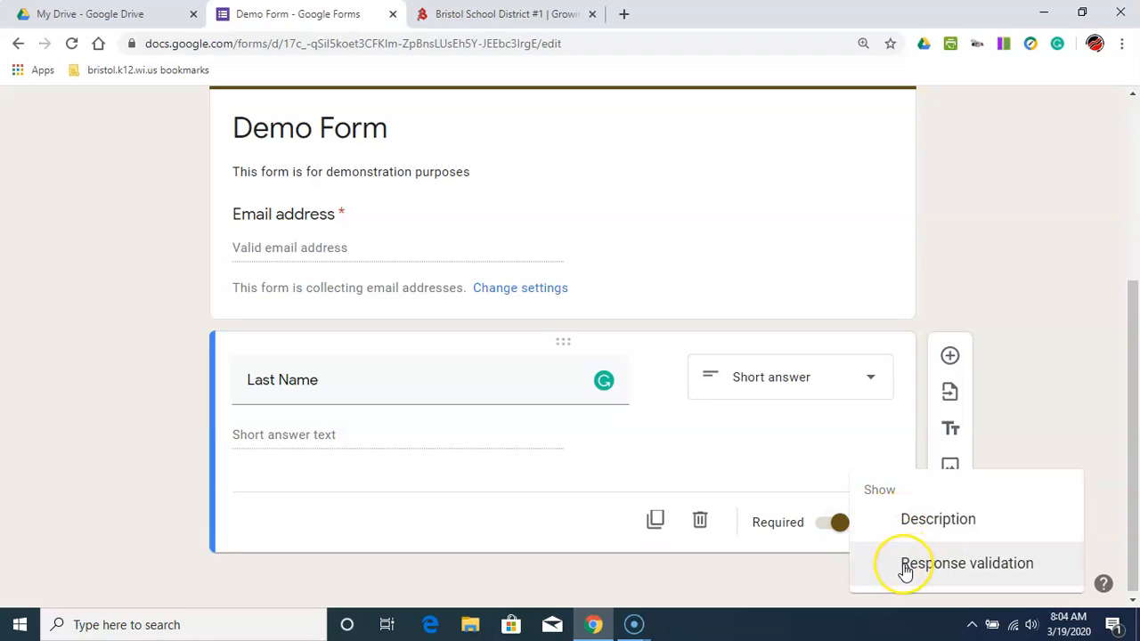
click(654, 520)
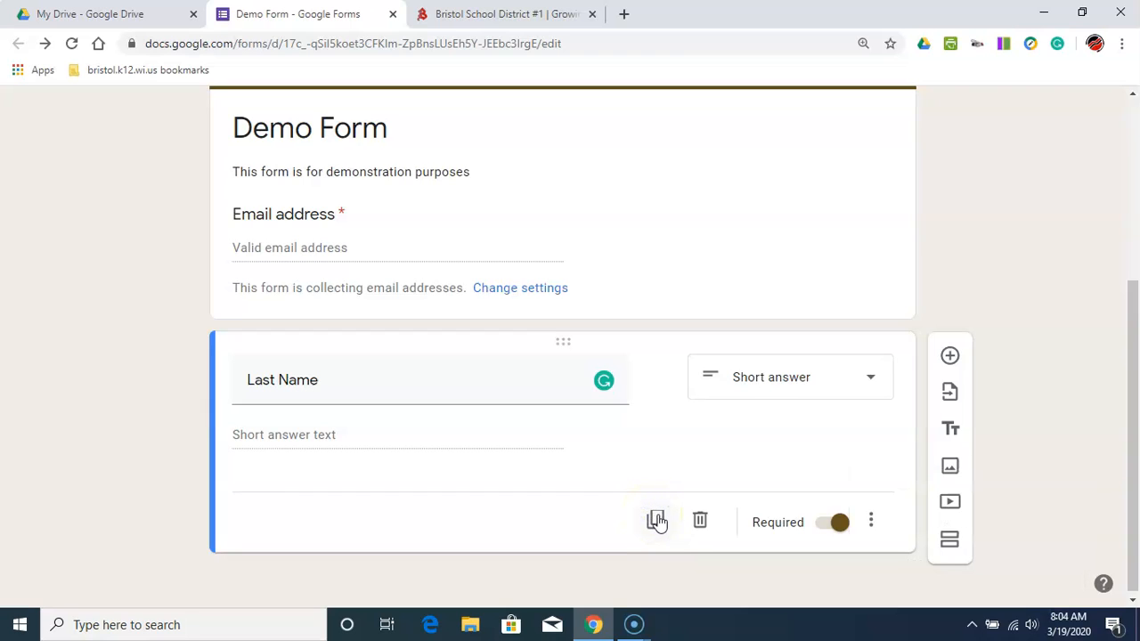
Duplicate the Last Name question and retitle the copy "First Name".
click(656, 522)
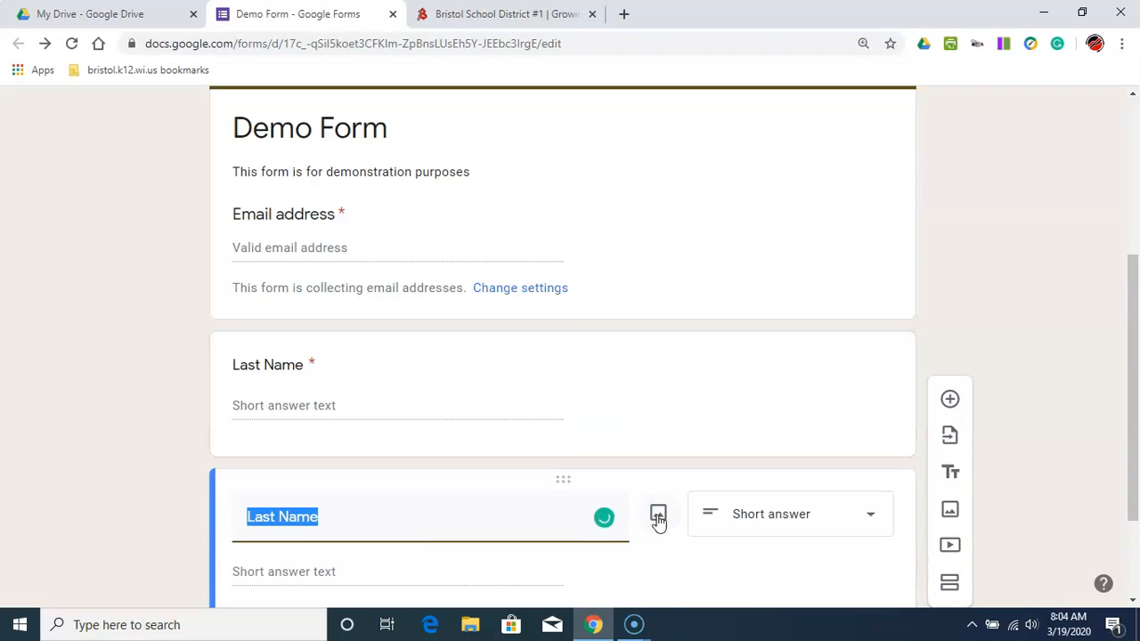
click(275, 516)
key(BackSpace)
key(BackSpace)
key(BackSpace)
key(BackSpace)
key(BackSpace)
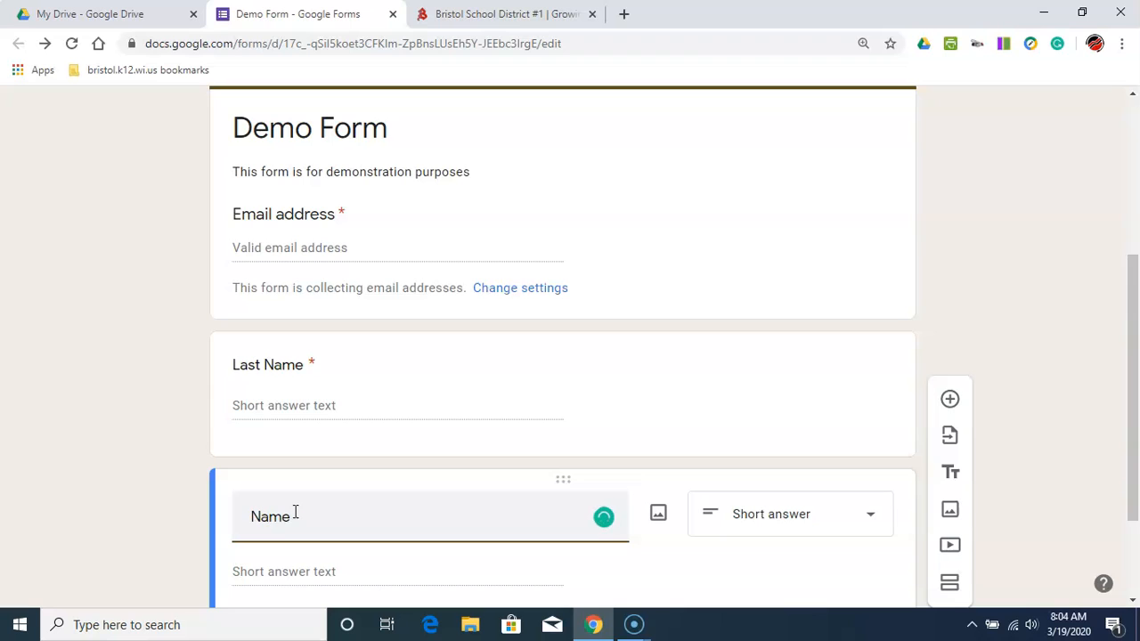
text(First)
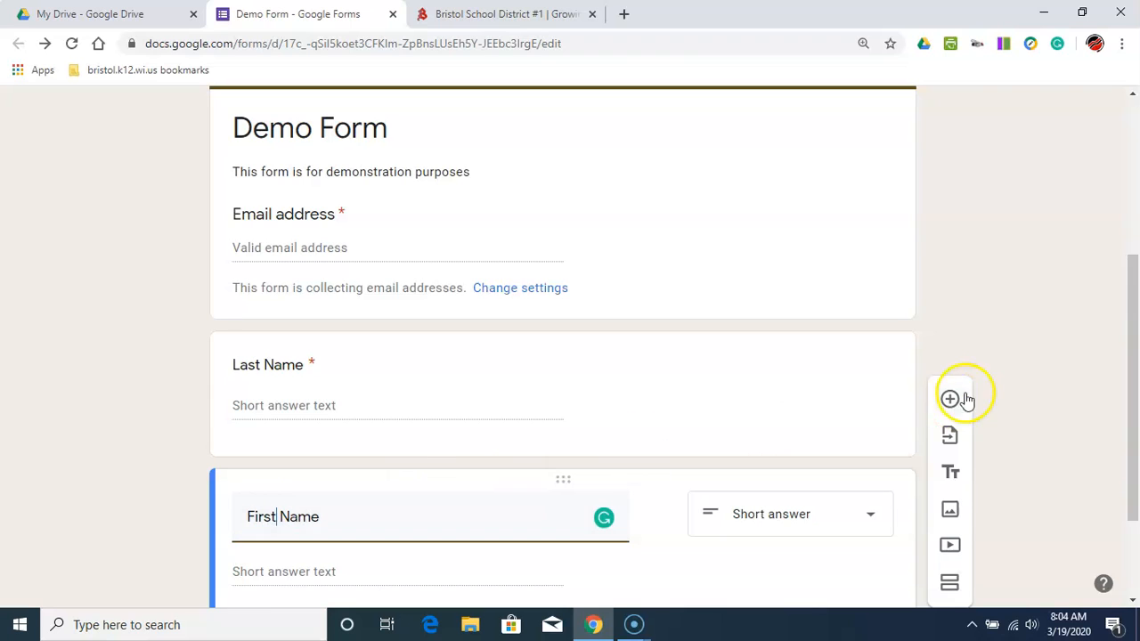
drag(1132, 333, 1135, 438)
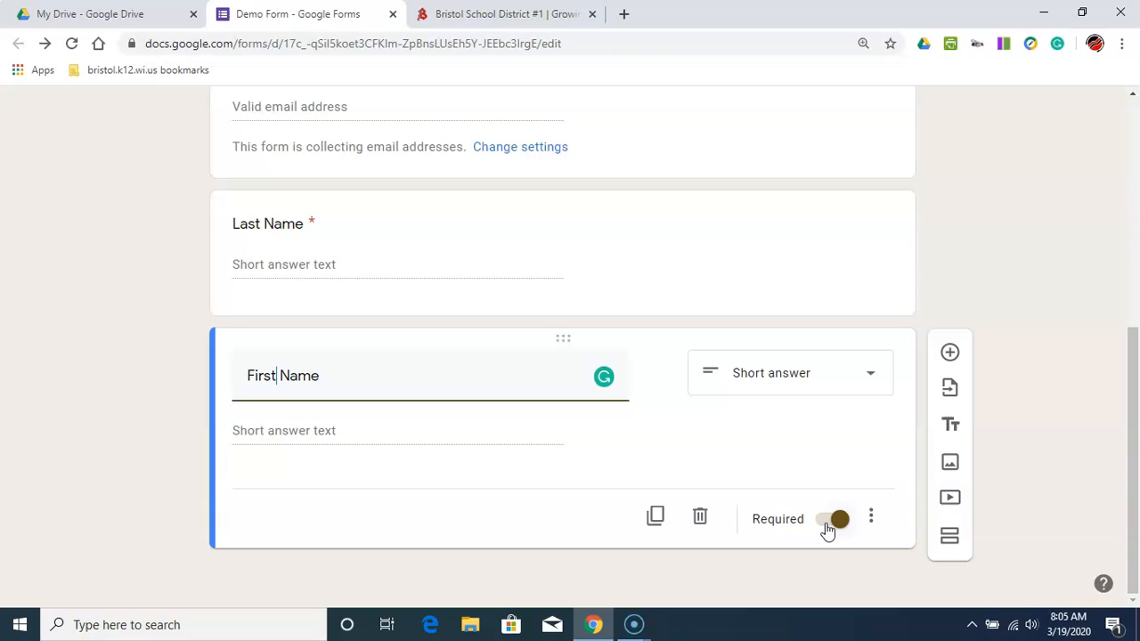
click(569, 474)
click(1111, 443)
Open the form's sending options and examine the email delivery fields and the choice to include the form in the email.
drag(1132, 445, 1134, 198)
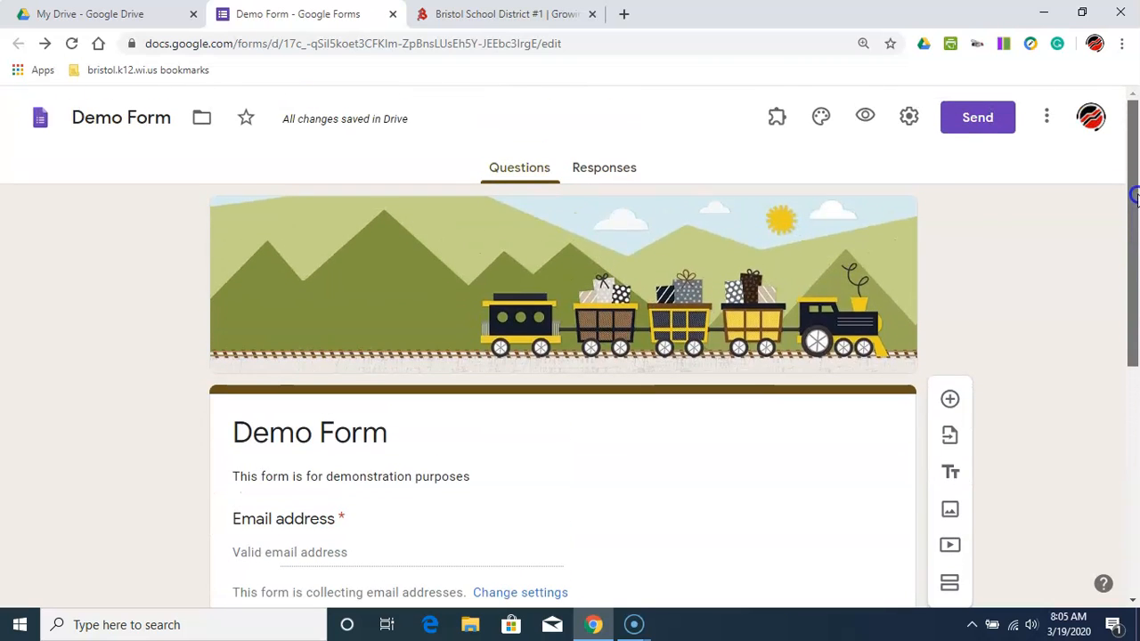
click(997, 130)
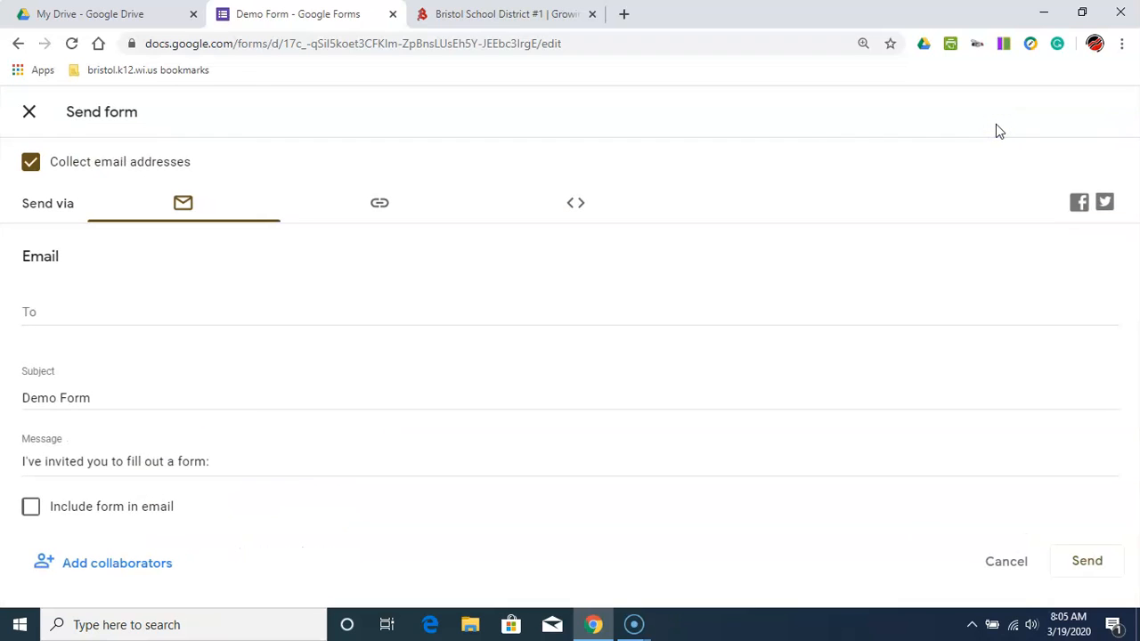
click(105, 317)
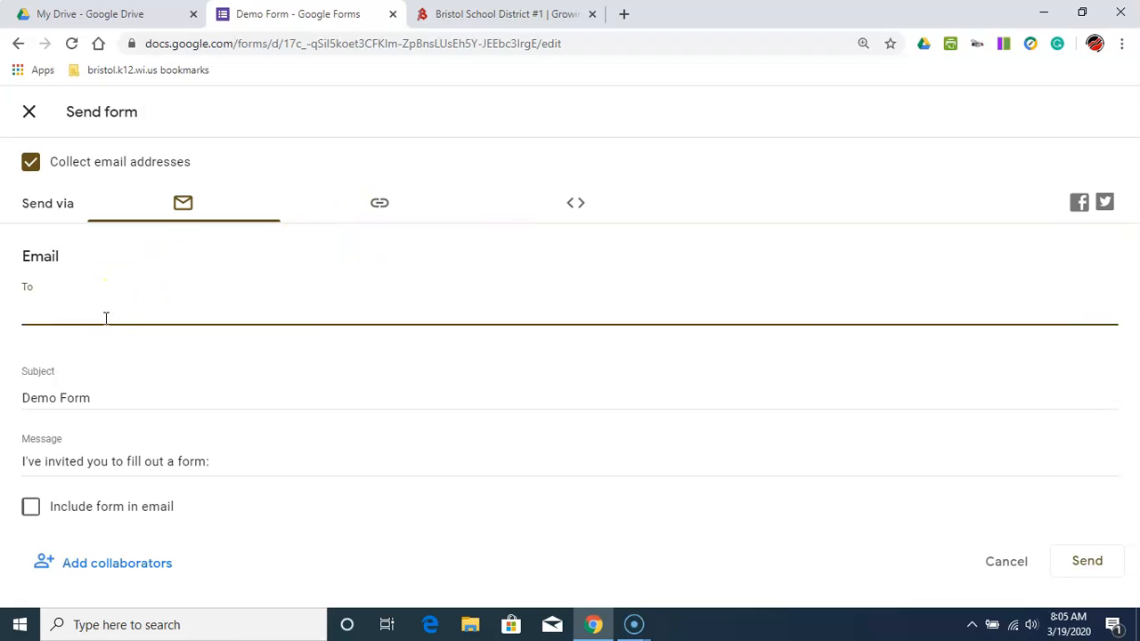
click(32, 513)
click(36, 516)
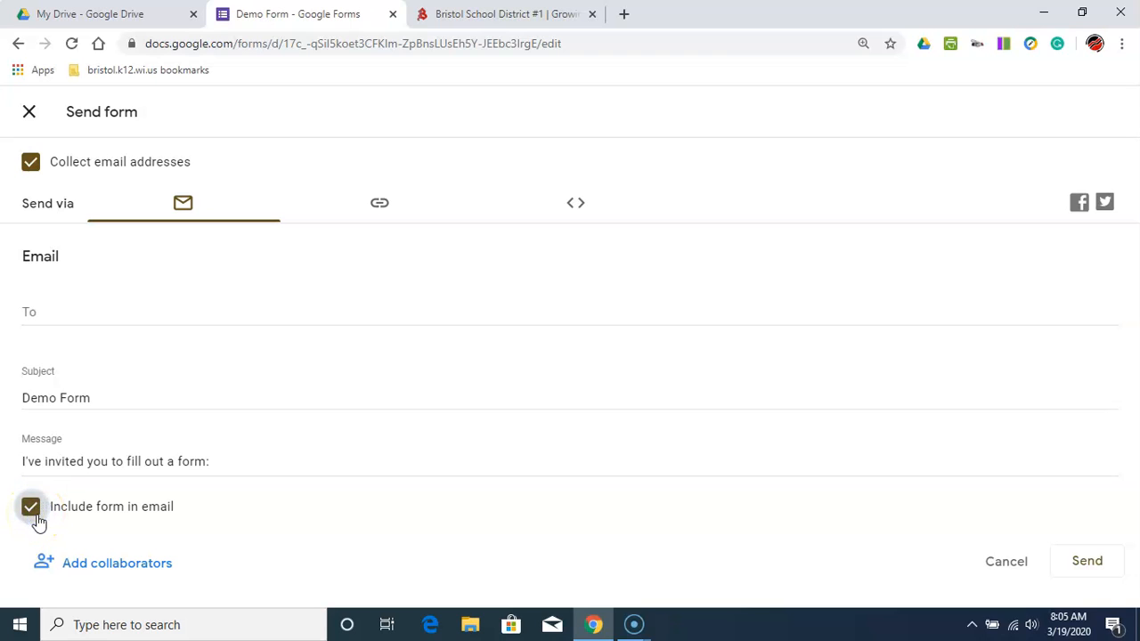
click(33, 511)
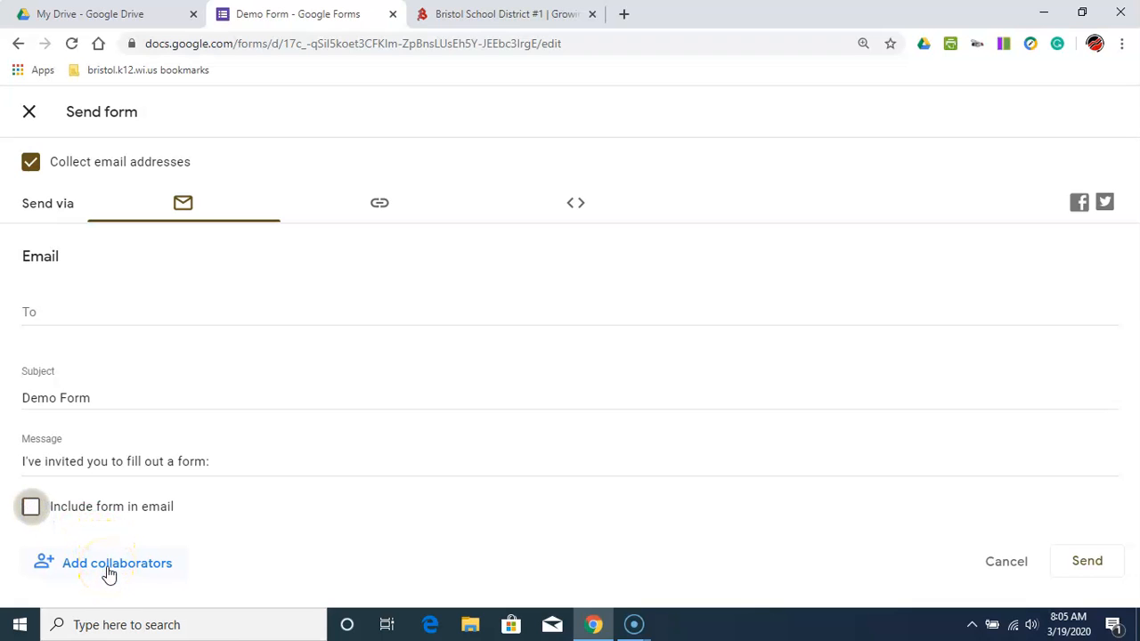
View the form's share link in shortened form and close the sending options without sending.
click(381, 208)
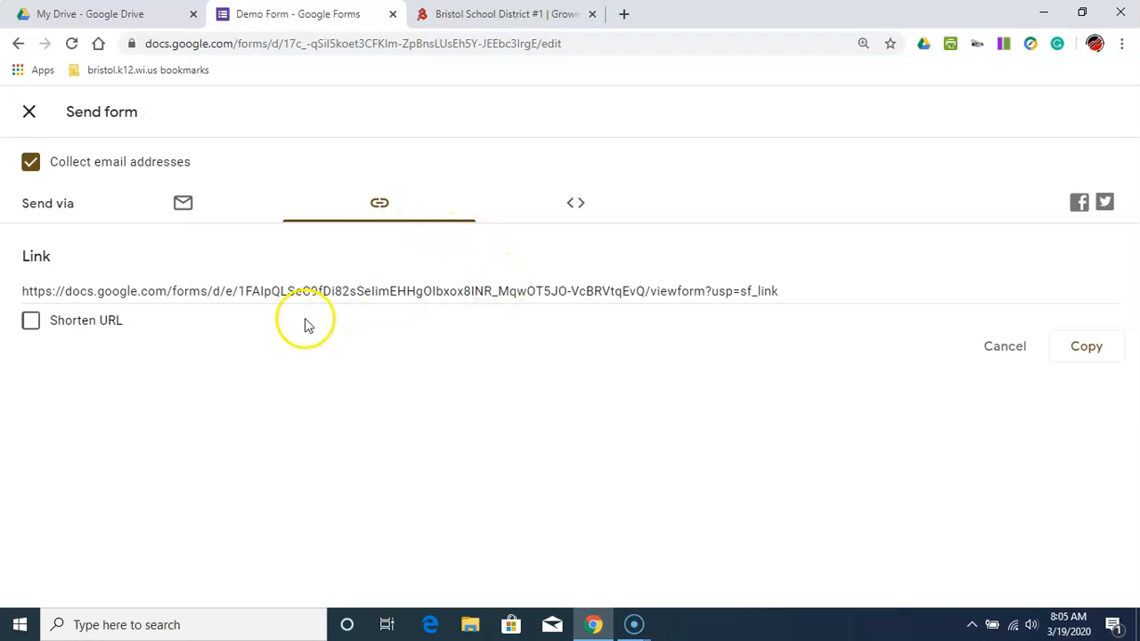
click(35, 326)
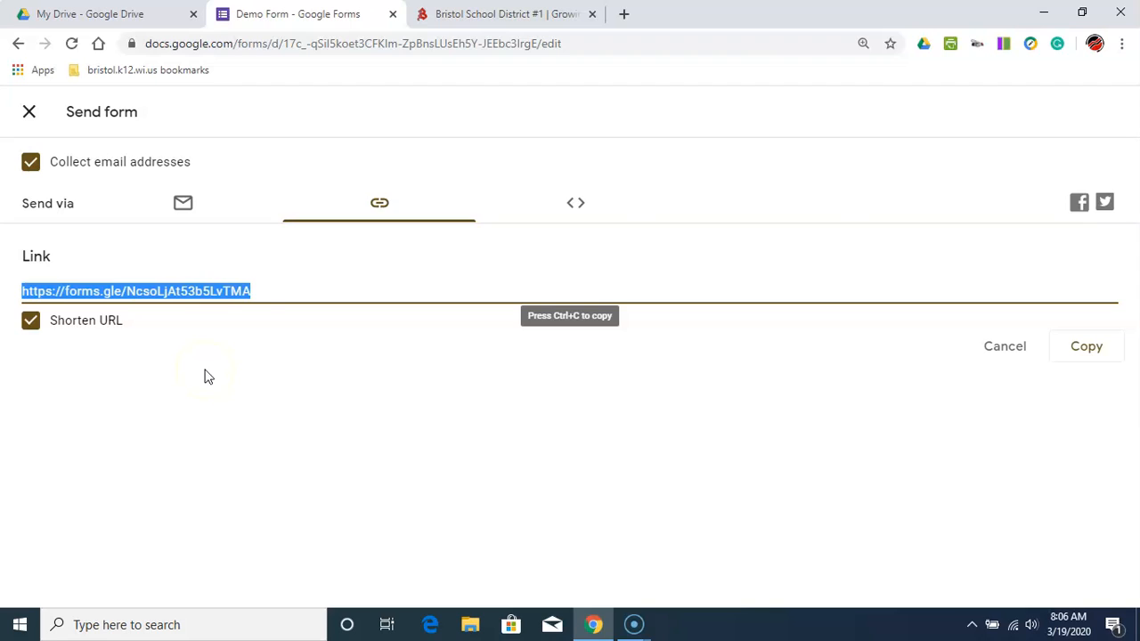
click(186, 201)
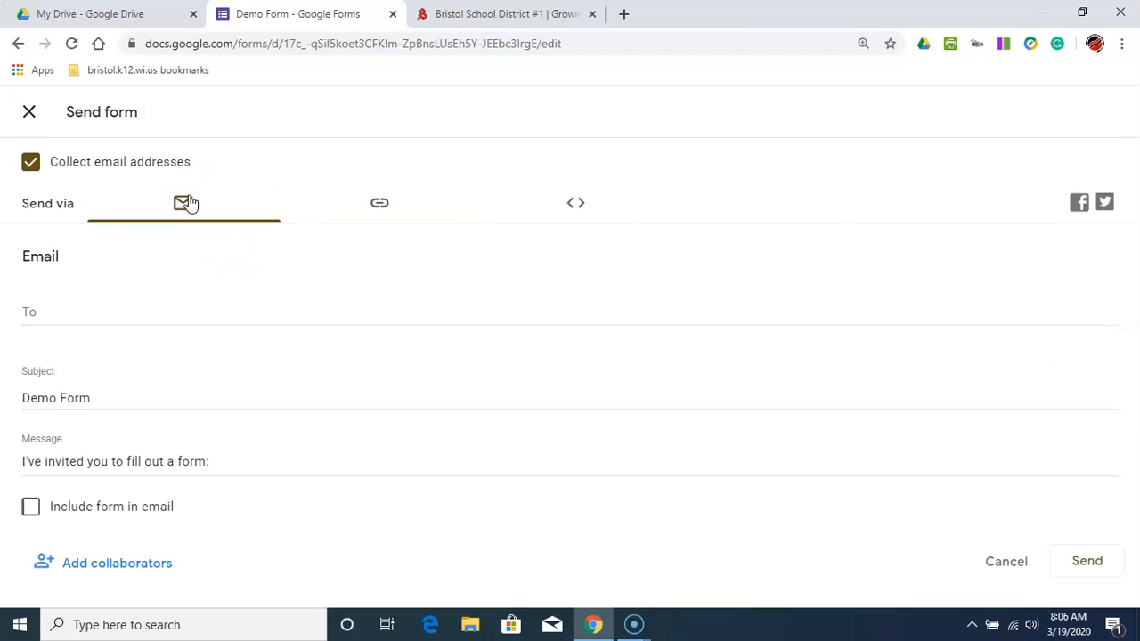
click(26, 114)
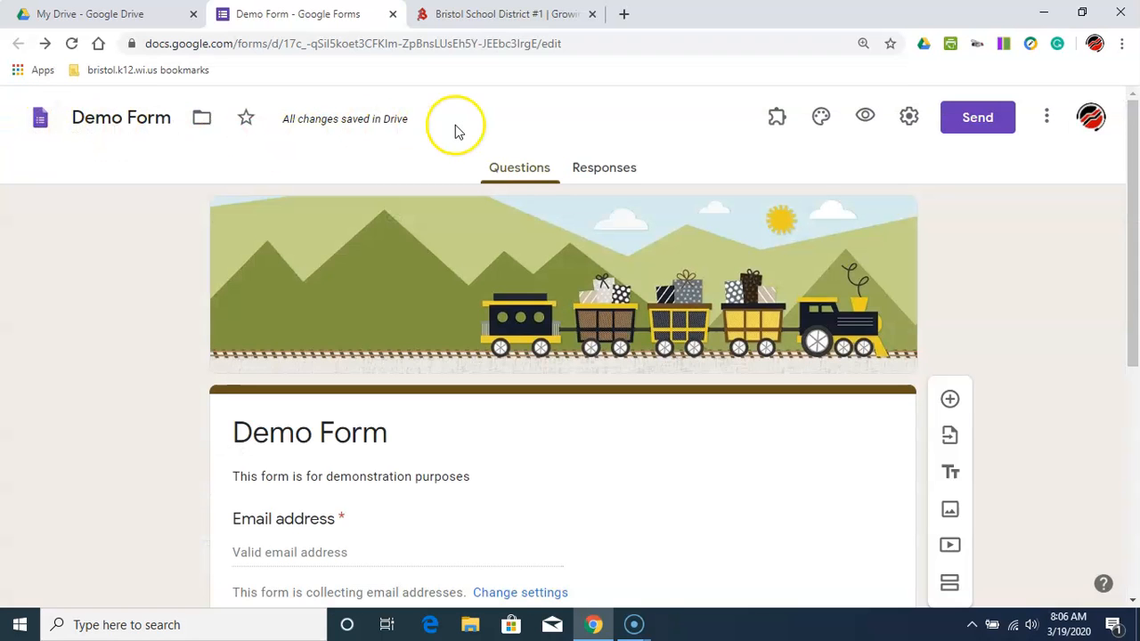
Create a new spreadsheet named "Demo Form (Responses)" as the destination for the form's responses.
click(608, 170)
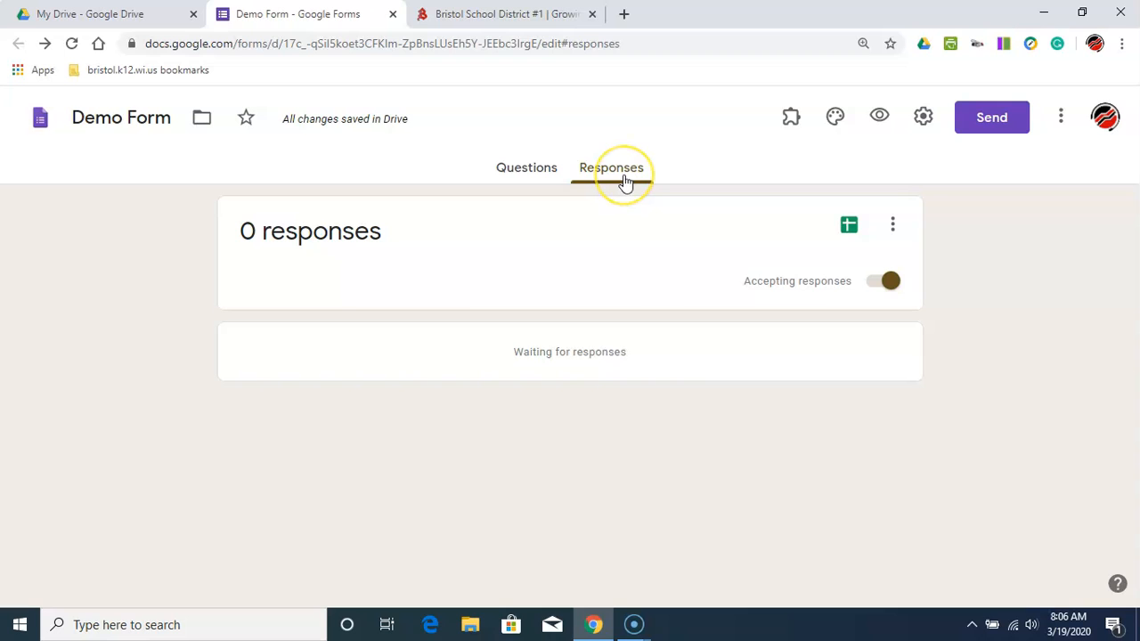
key(ctrl+plus)
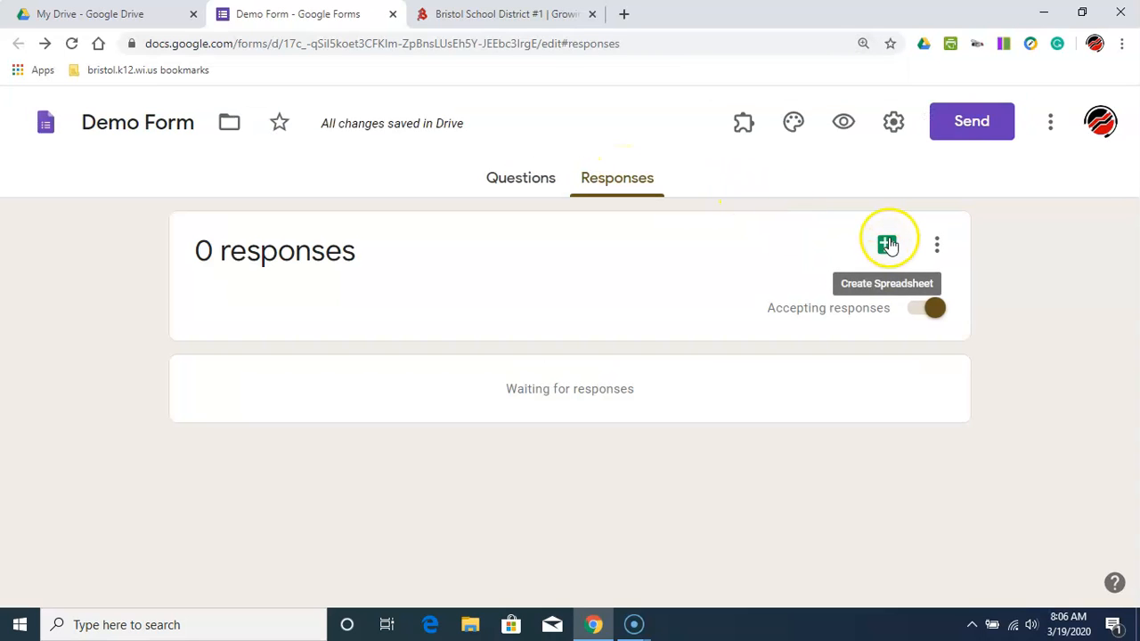
click(887, 244)
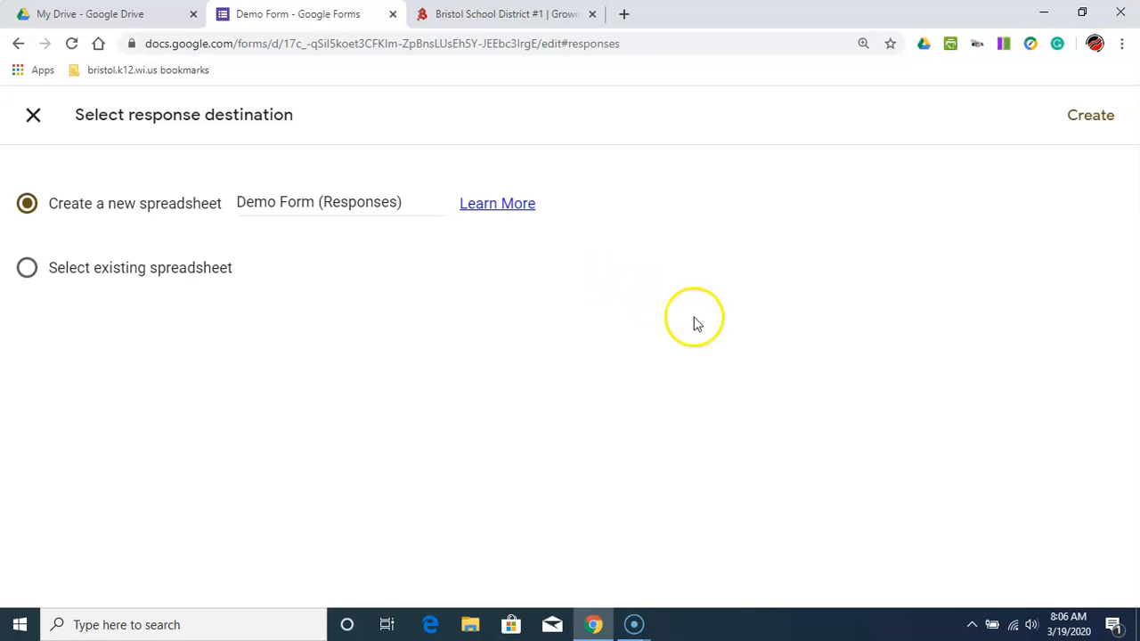
click(1090, 116)
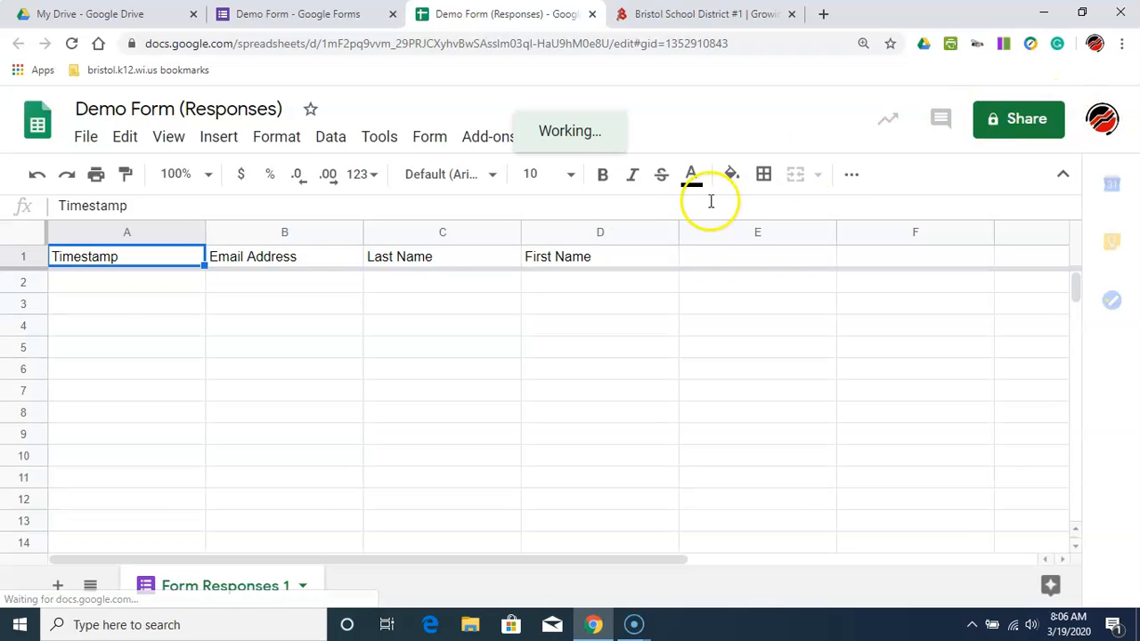
Create a filter on header row 1 of the responses spreadsheet and check the Timestamp column's filter.
click(30, 257)
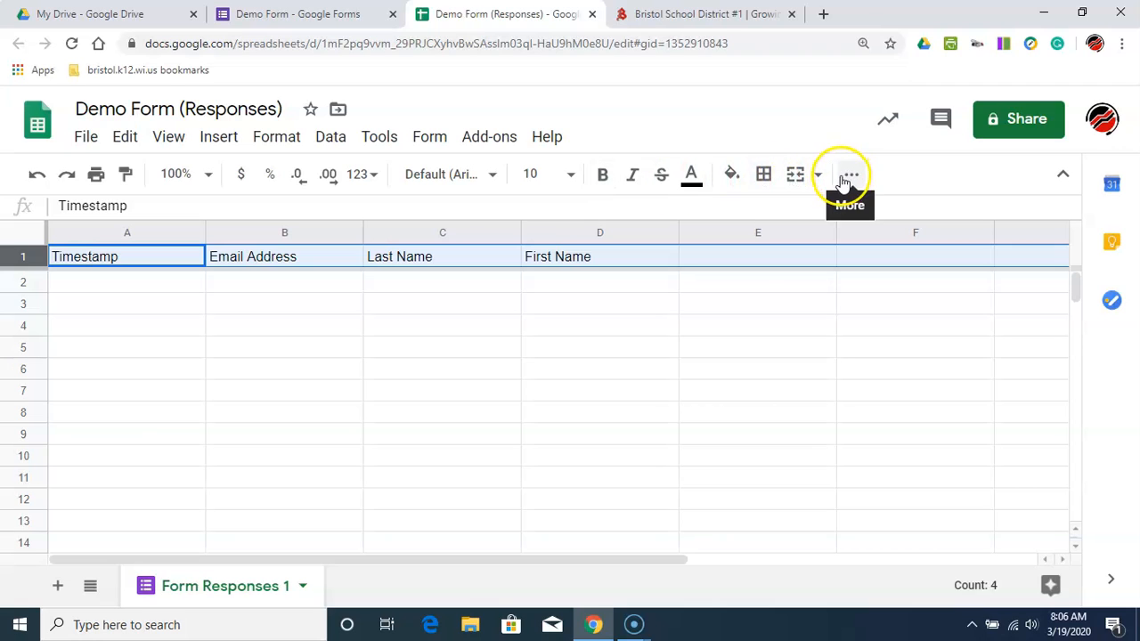
click(332, 139)
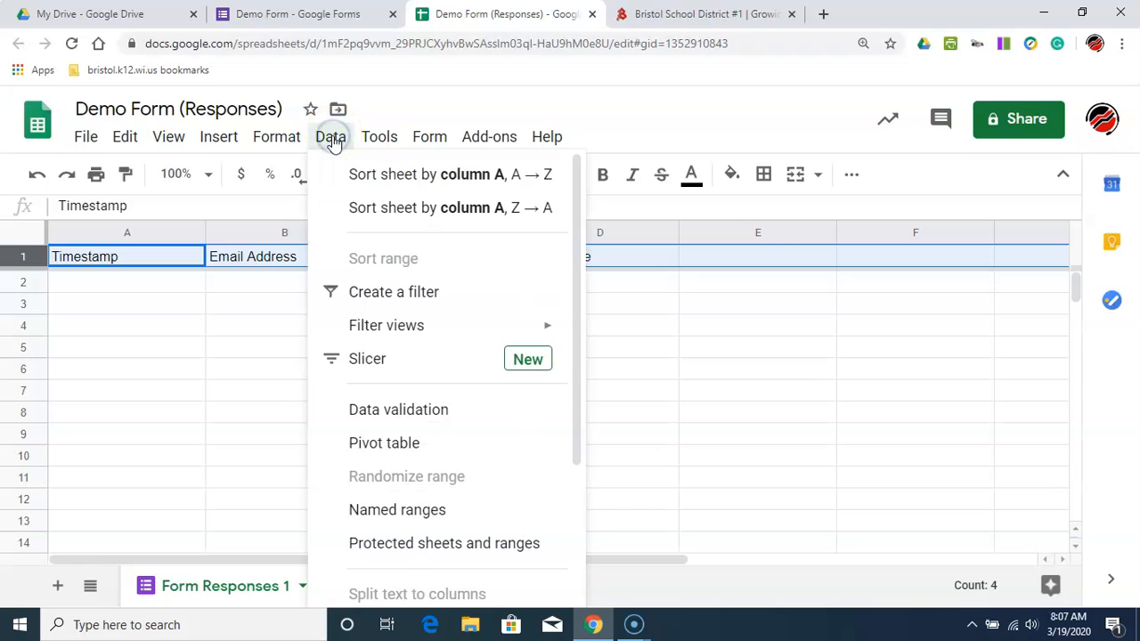
click(377, 306)
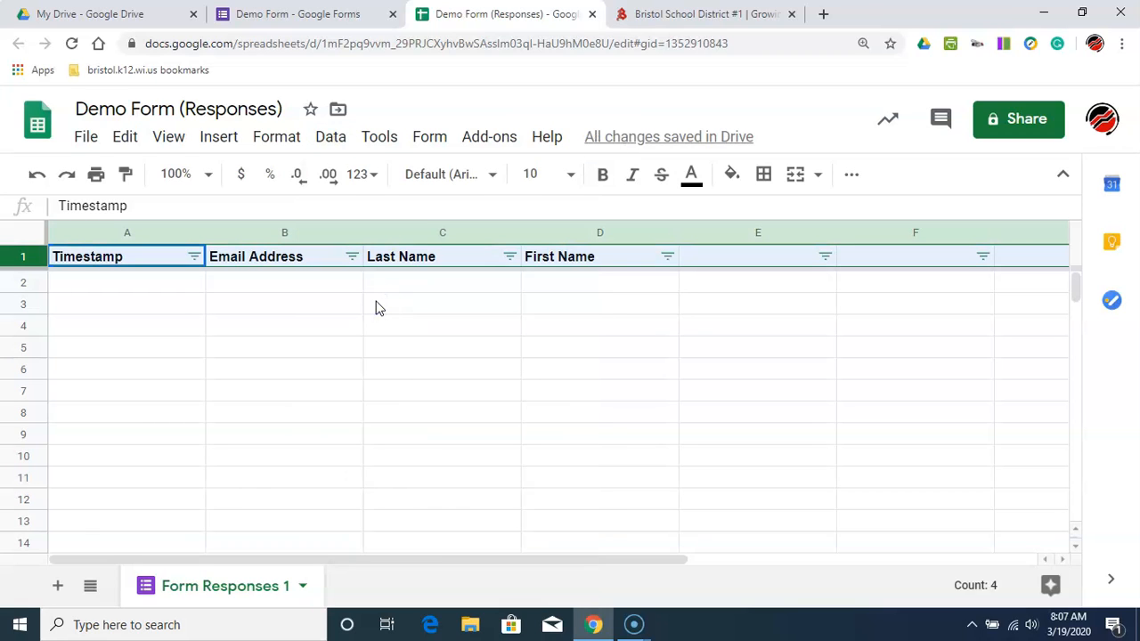
click(193, 258)
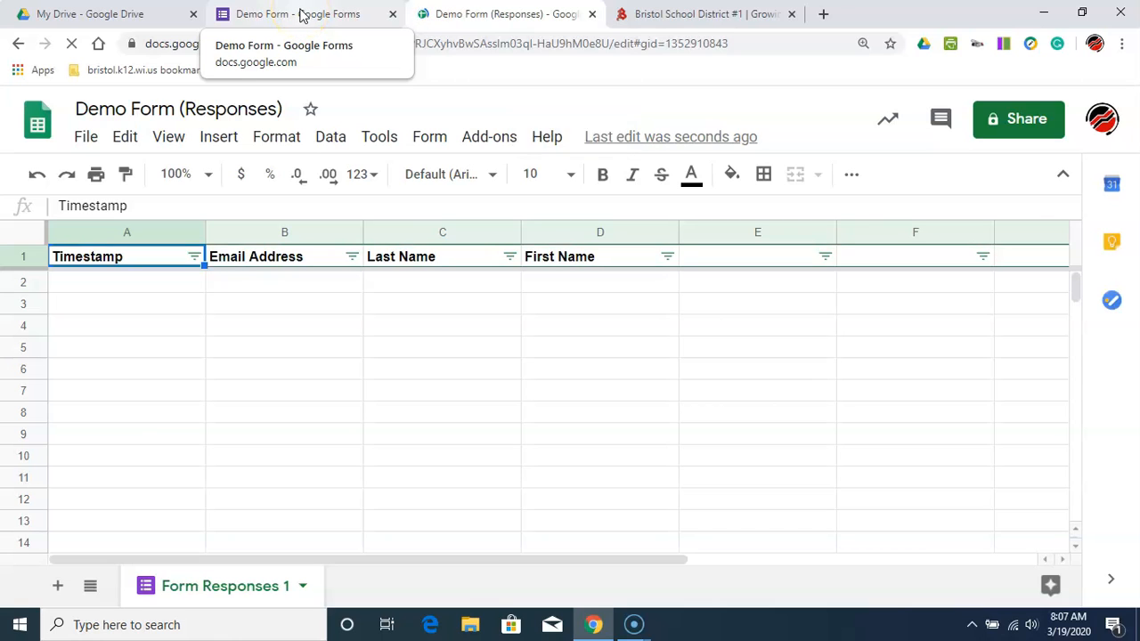
Preview the form and fill in the respondent's email address, last name and first name from the saved autofill entry.
click(301, 14)
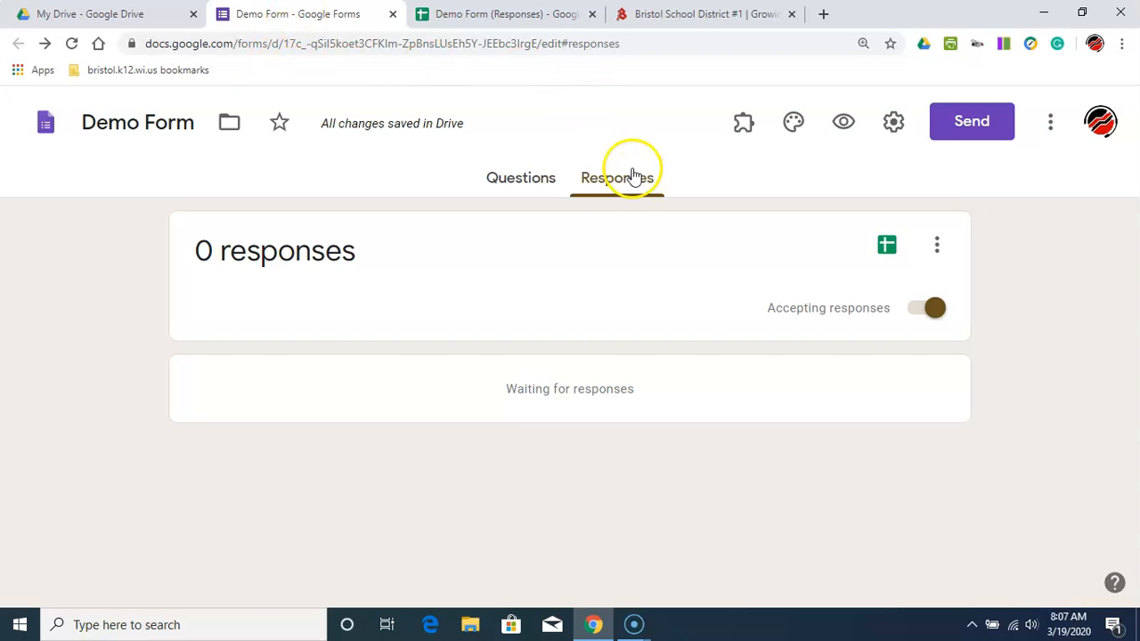
click(836, 132)
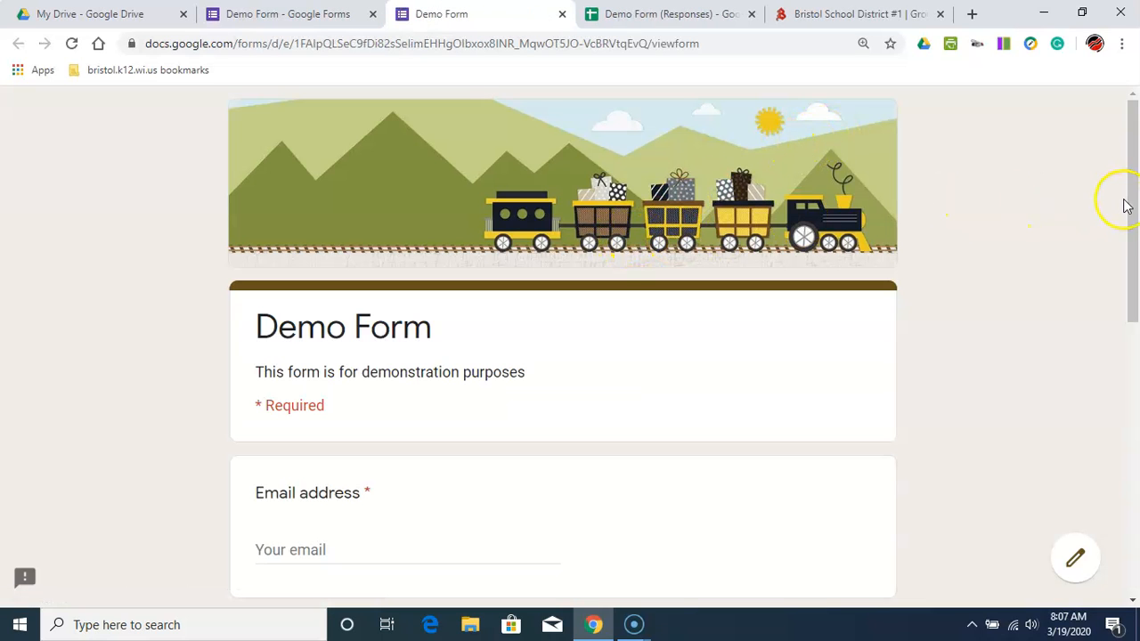
drag(1127, 198, 1124, 280)
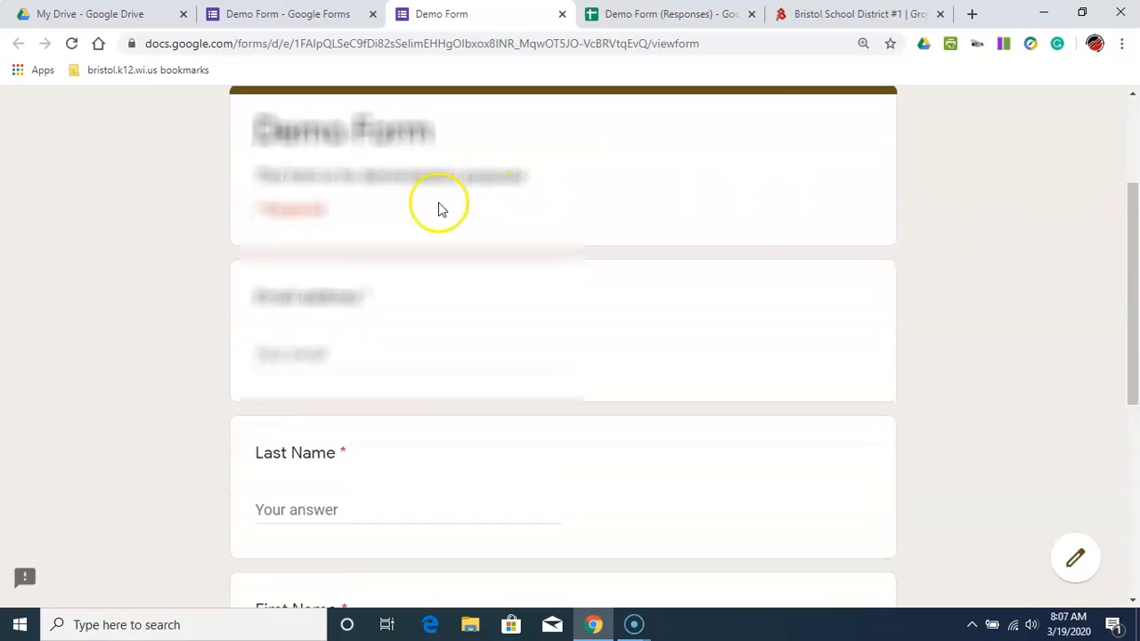
click(322, 352)
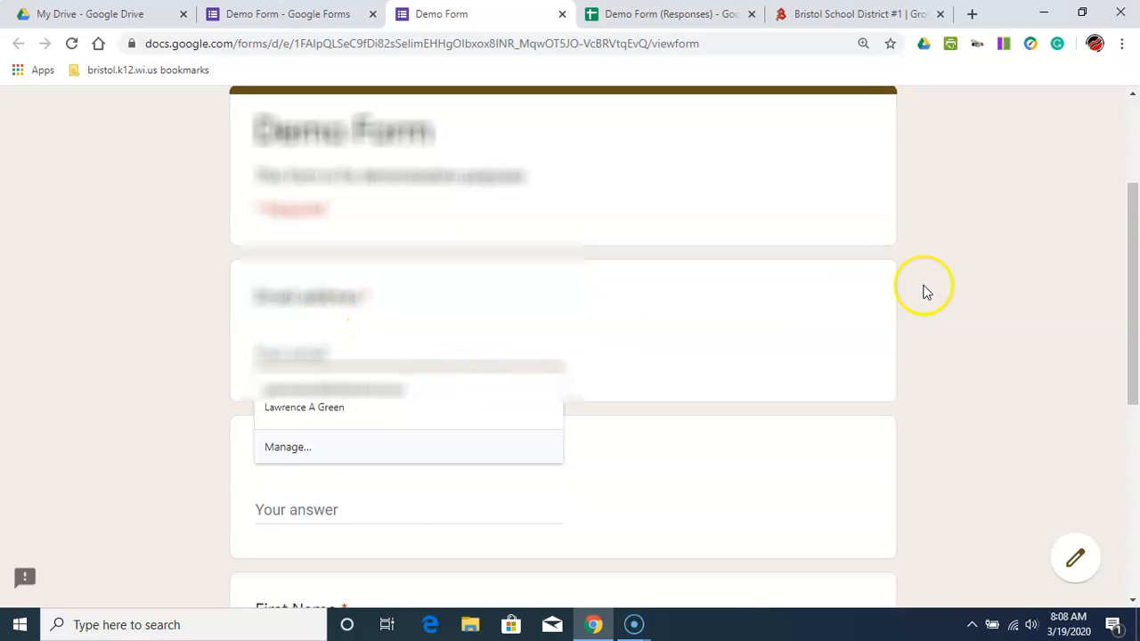
drag(1131, 234, 1133, 290)
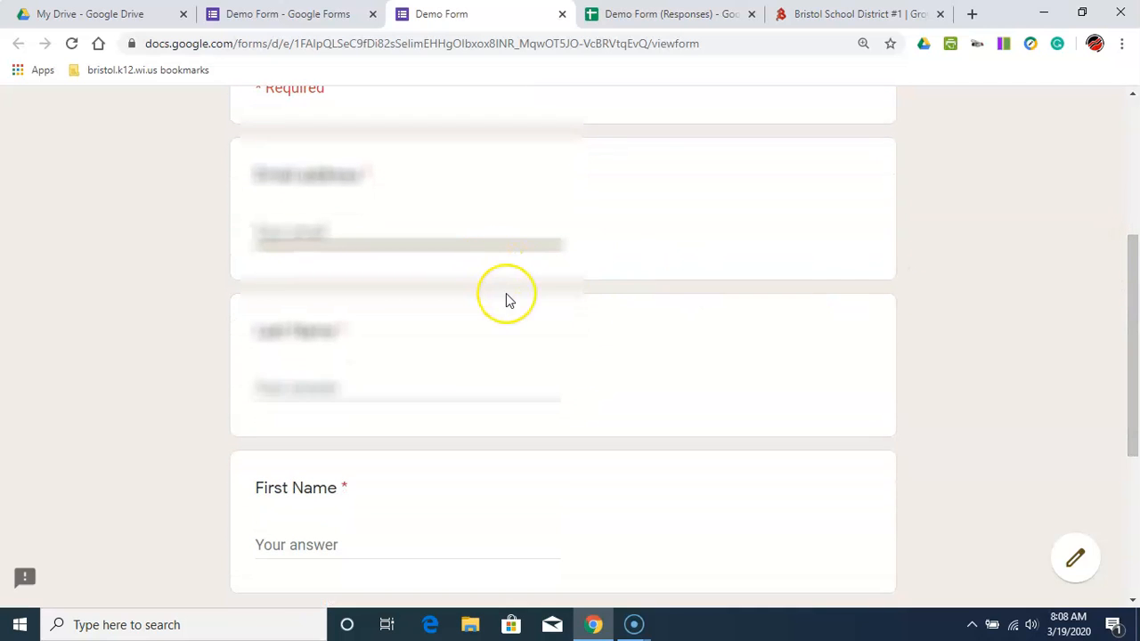
click(401, 232)
click(385, 270)
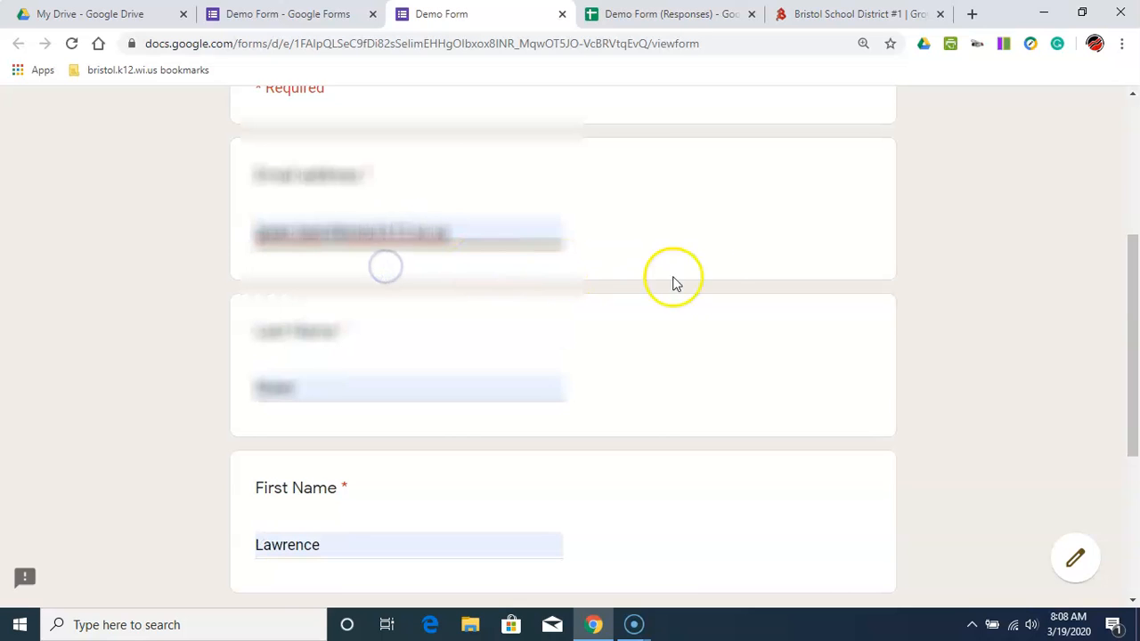
Request a copy of the responses and submit the completed form.
drag(1135, 297, 1130, 400)
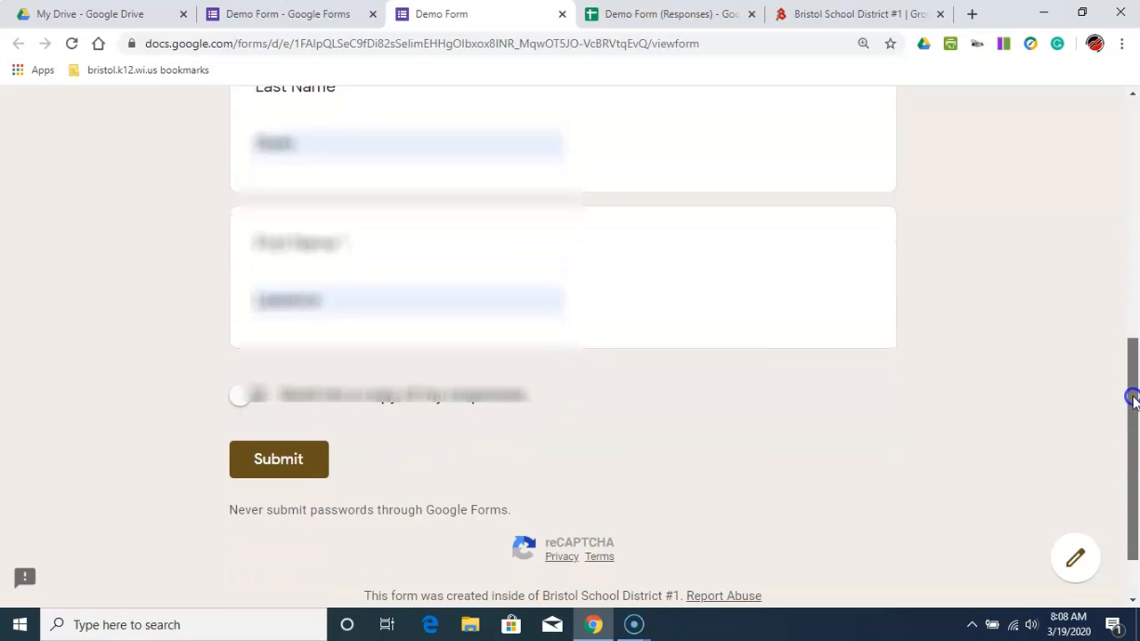
click(271, 393)
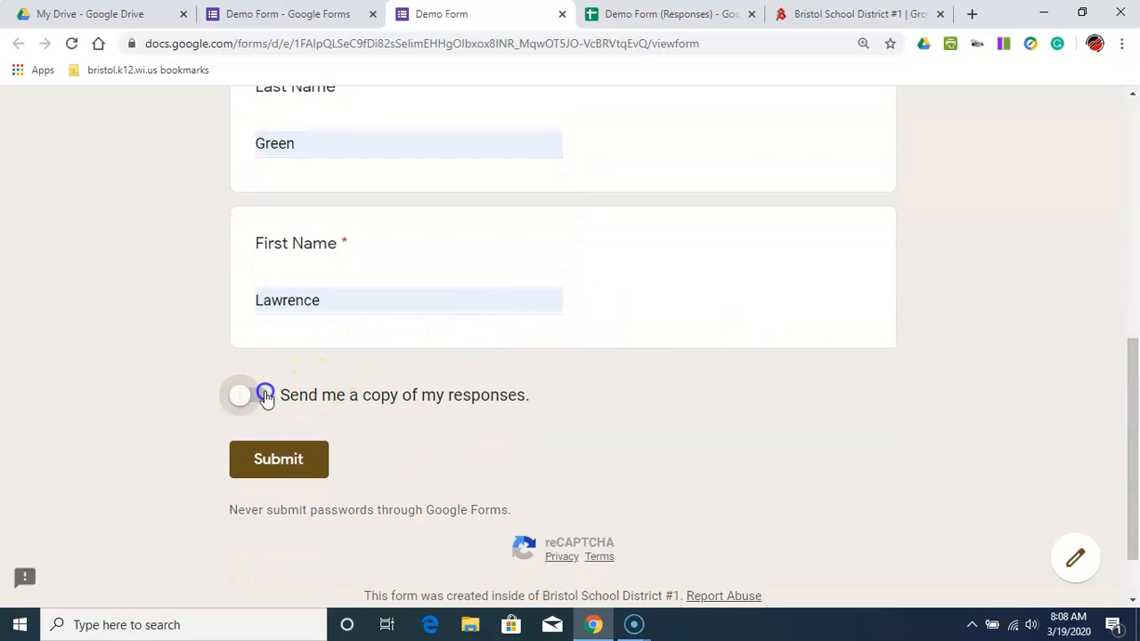
click(296, 461)
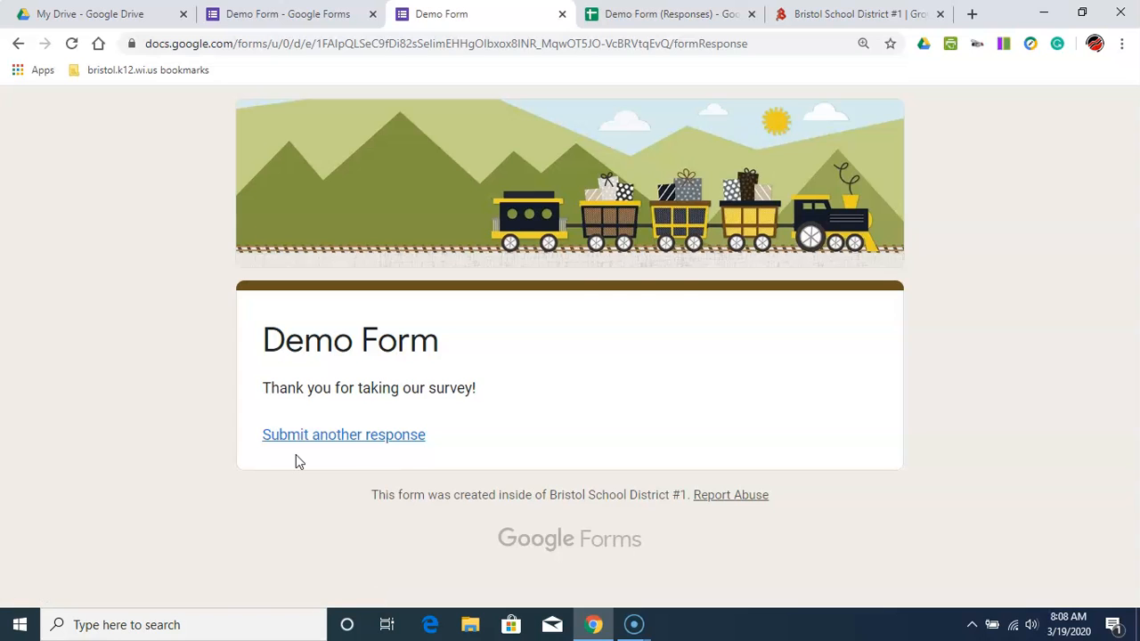
Check the submitted response in the responses spreadsheet and in the form's response summary.
click(634, 18)
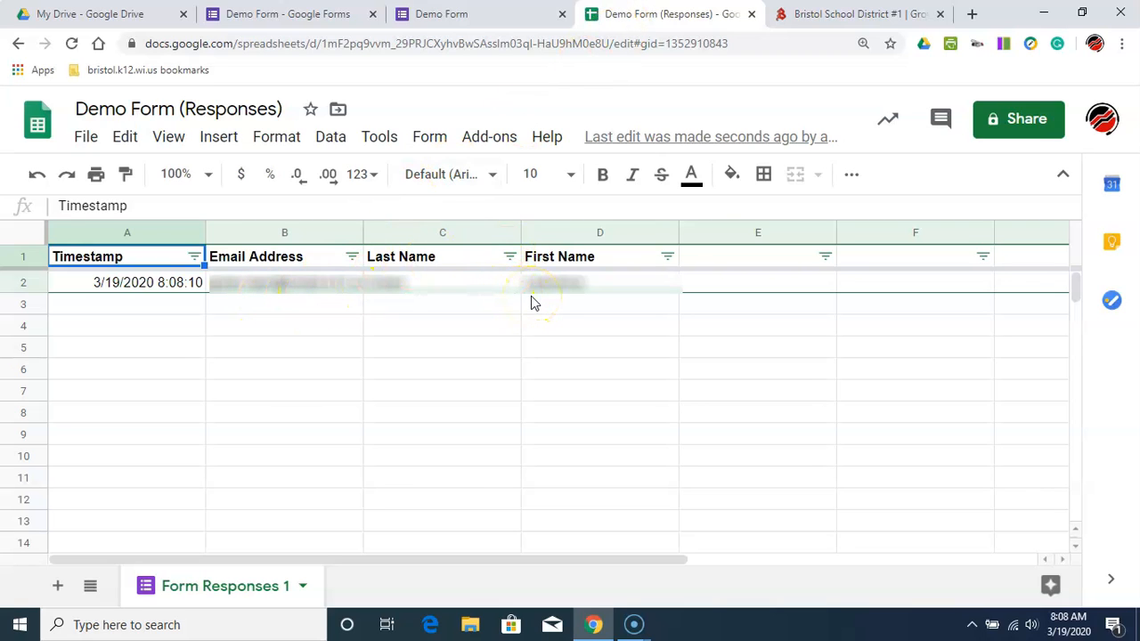
click(316, 19)
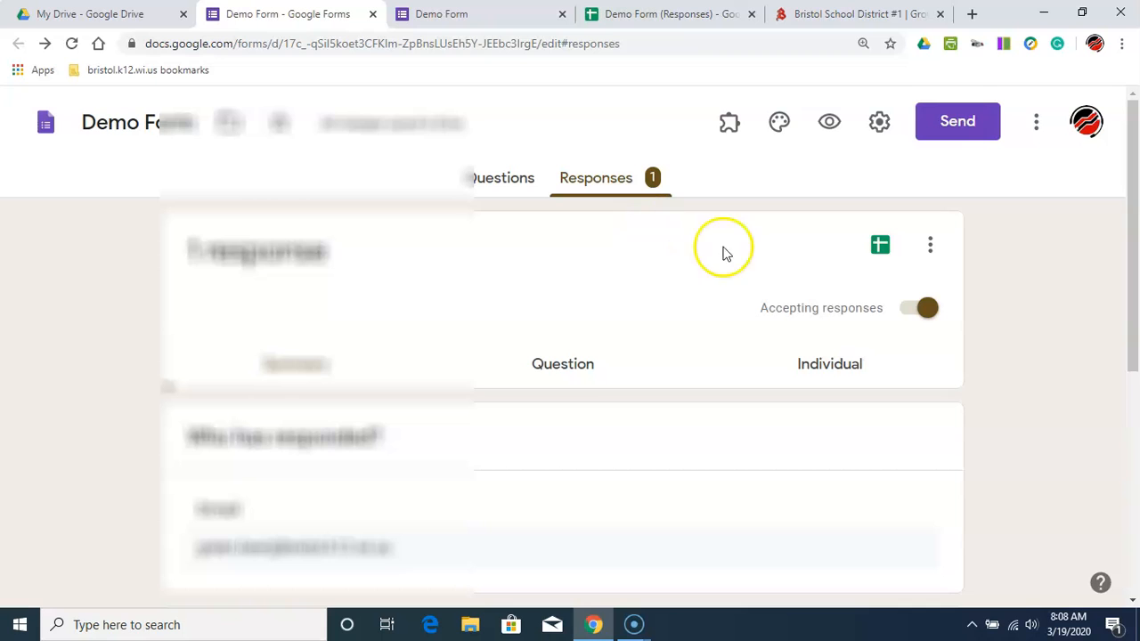
drag(1138, 267, 1136, 410)
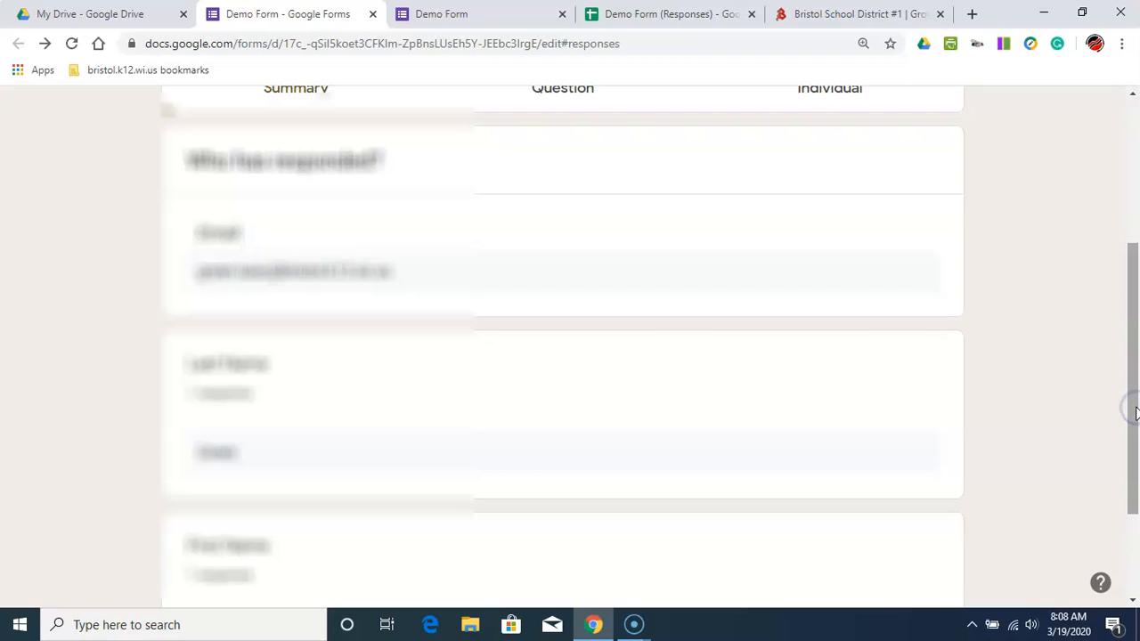